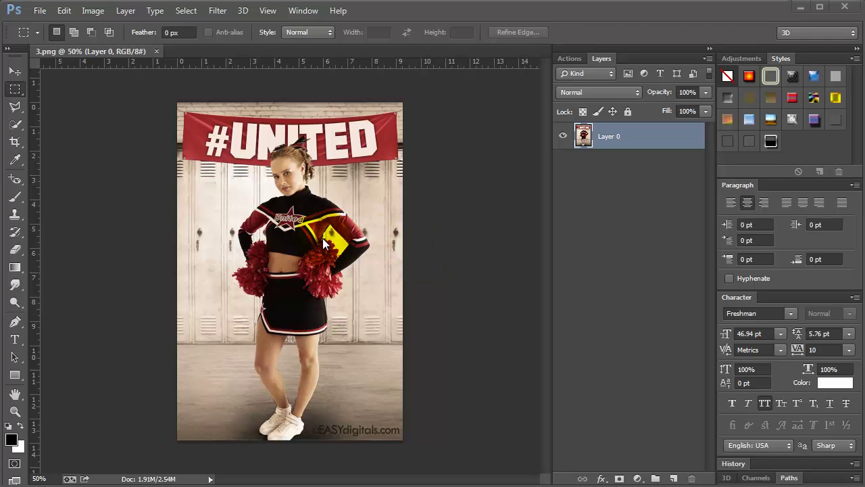
# Open the mvp-lockers-vert-8x10-300dpi locker template through File > Open
pyautogui.click(41, 10)
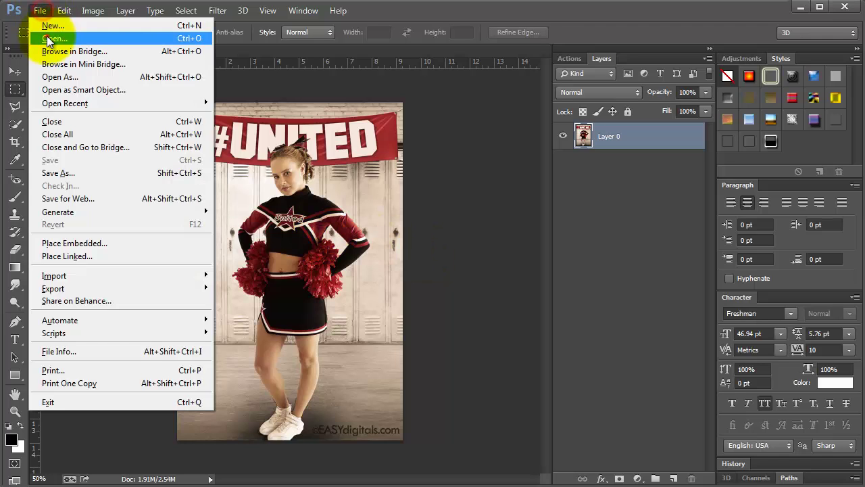
pyautogui.click(47, 37)
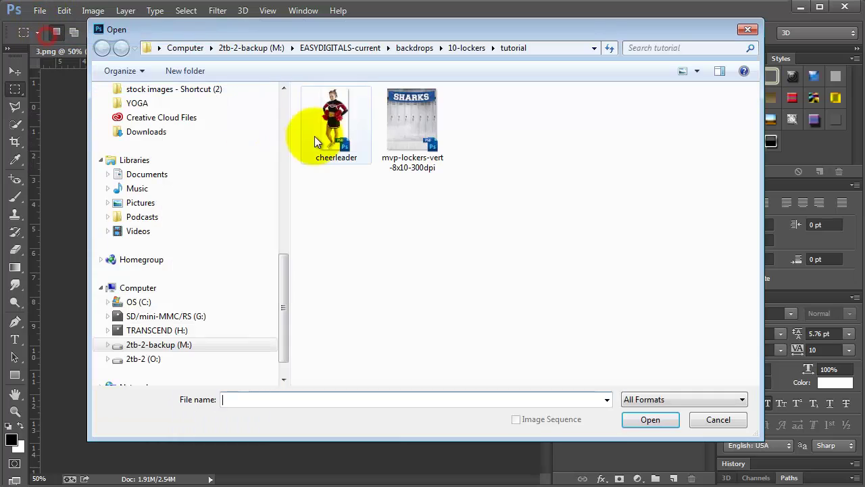
pyautogui.click(419, 130)
pyautogui.click(652, 419)
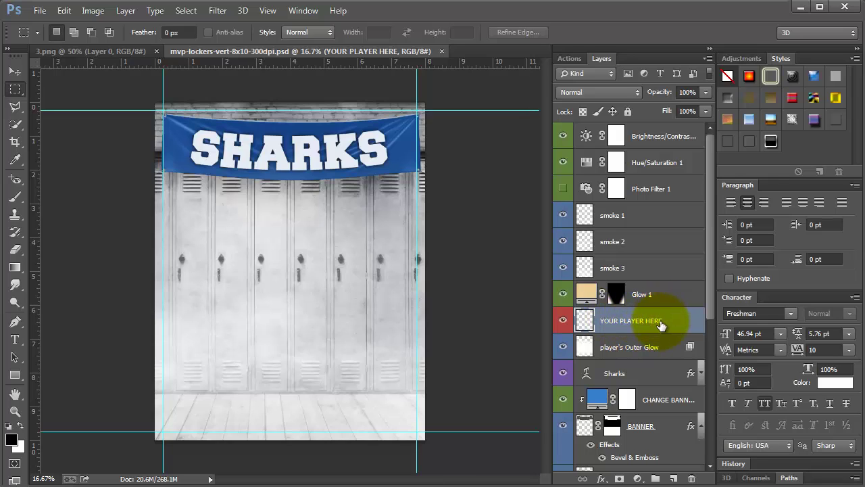
# Set the Brightness/Contrast adjustment to brightness -23 and contrast 7
pyautogui.click(563, 138)
pyautogui.click(563, 138)
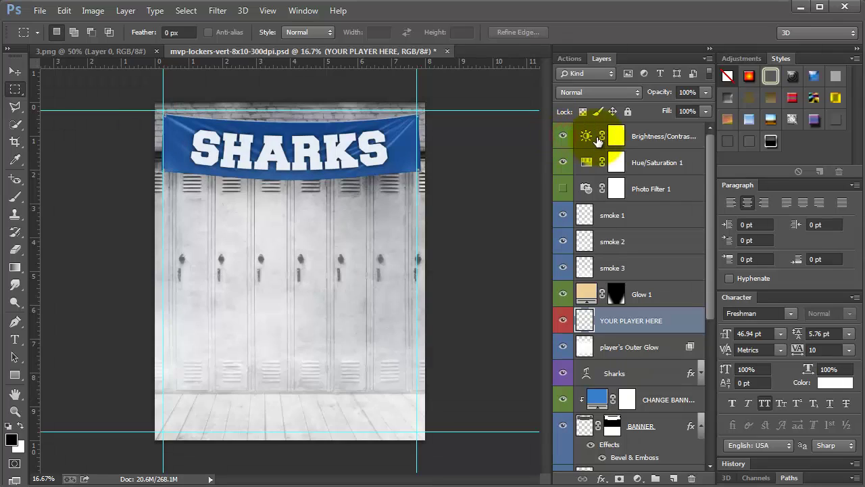
pyautogui.doubleClick(587, 138)
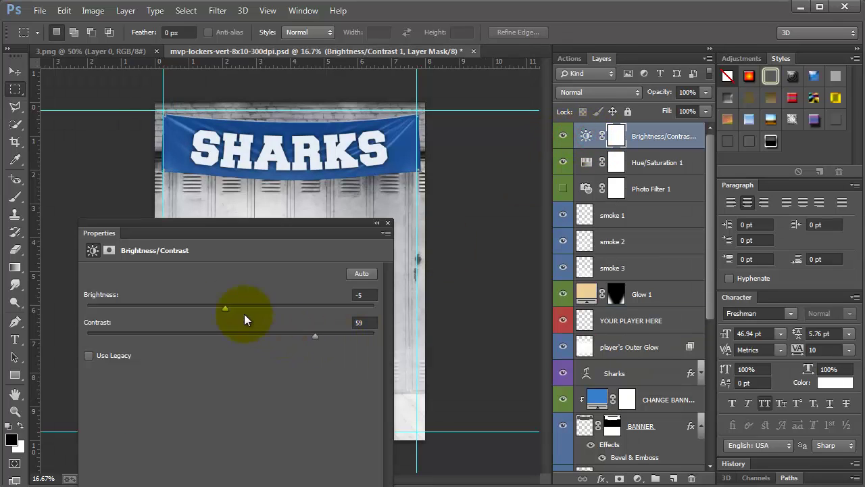
pyautogui.moveTo(226, 313); pyautogui.dragTo(209, 305)
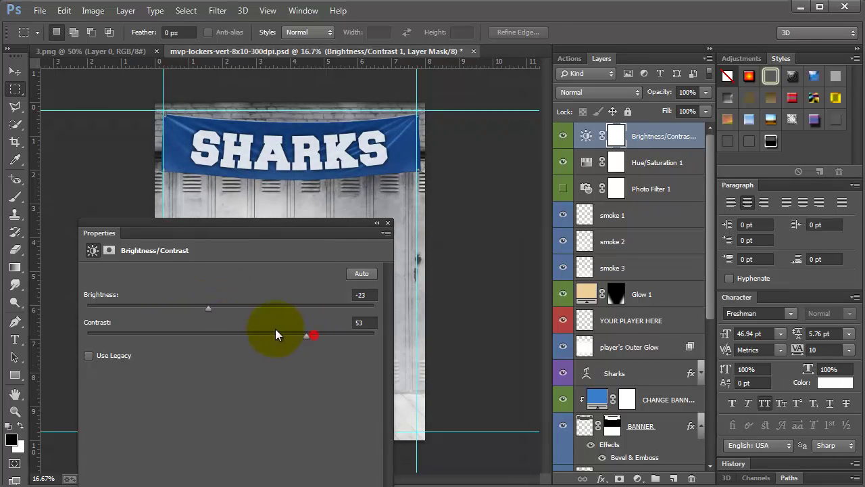
pyautogui.moveTo(276, 330); pyautogui.dragTo(240, 329)
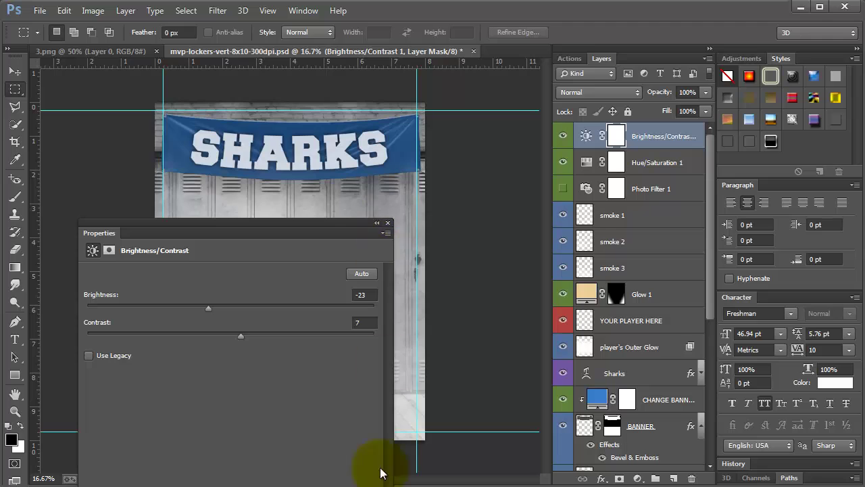
pyautogui.click(387, 222)
# Set the Hue/Saturation 1 adjustment to saturation -15 and hue -21
pyautogui.click(578, 162)
pyautogui.click(563, 163)
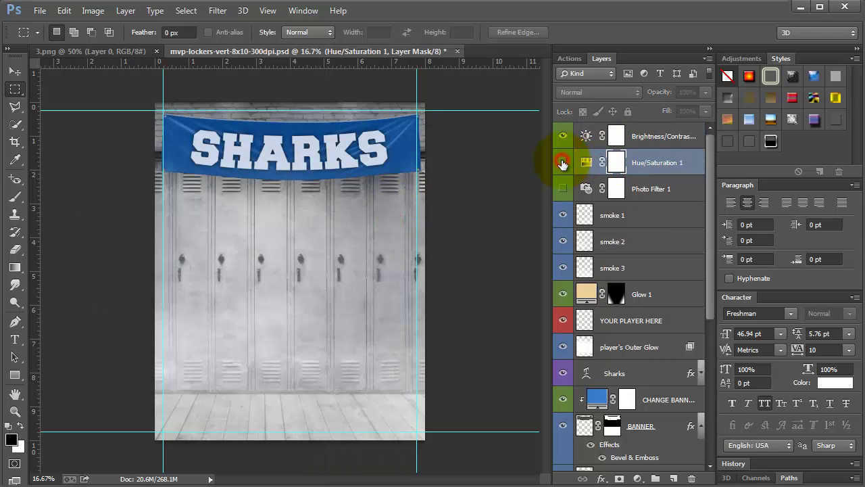
pyautogui.click(562, 163)
pyautogui.doubleClick(586, 162)
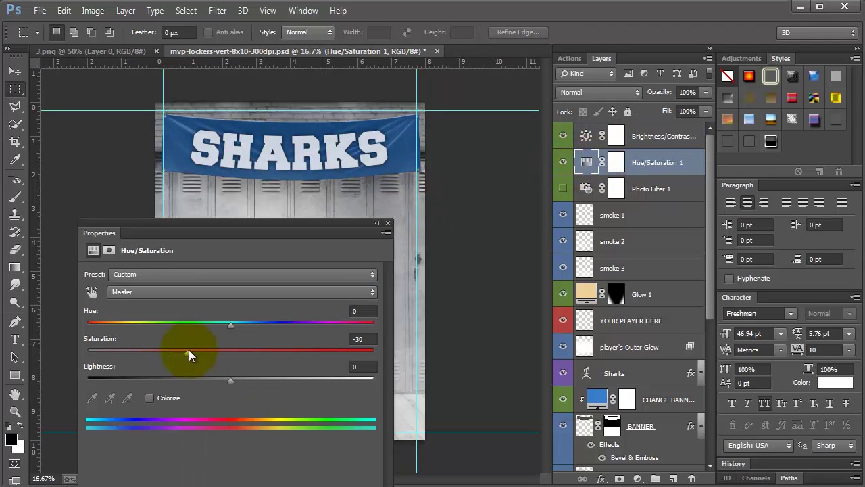
pyautogui.moveTo(187, 352); pyautogui.dragTo(213, 350)
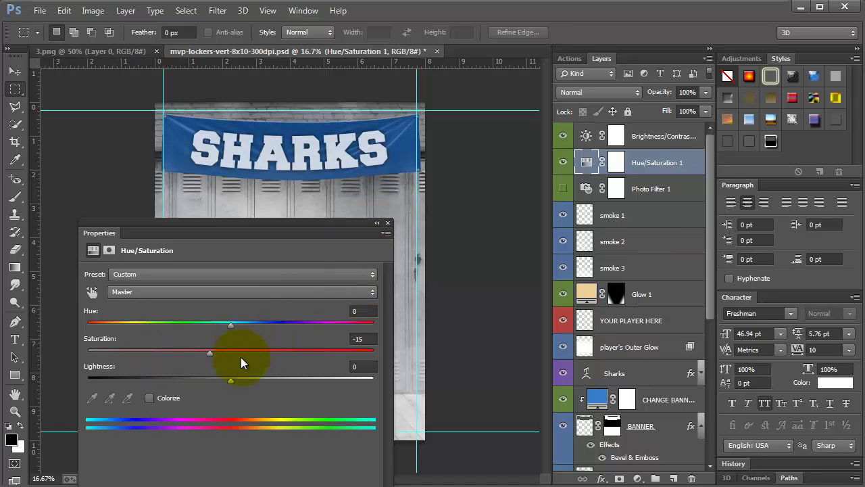
pyautogui.moveTo(233, 323); pyautogui.dragTo(201, 330)
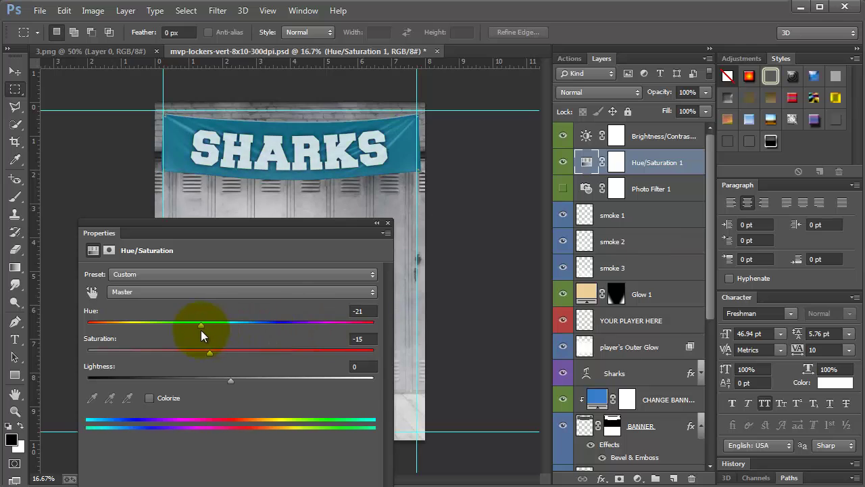
pyautogui.click(387, 223)
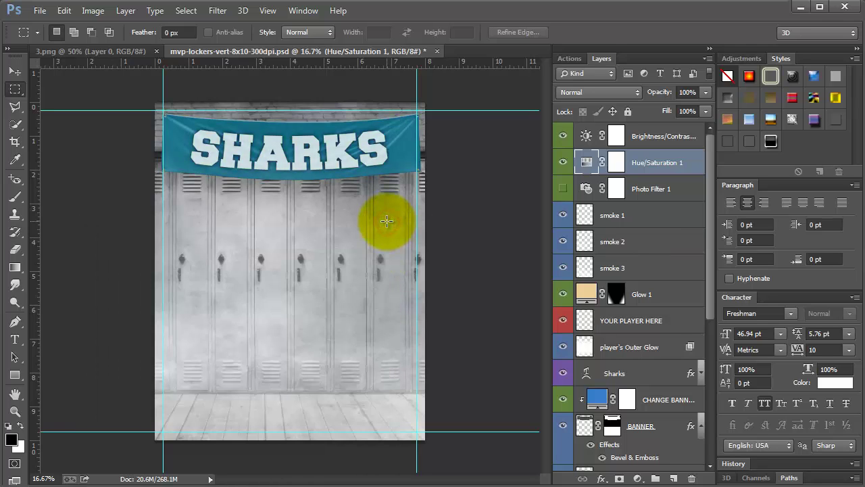
# Enable Photo Filter 1 and cycle its presets, landing on a Blue filter at 89% density
pyautogui.click(649, 189)
pyautogui.click(561, 190)
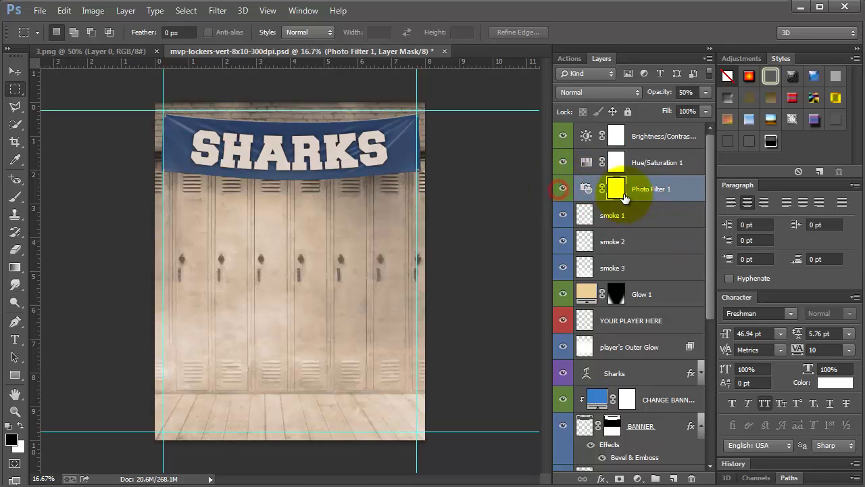
pyautogui.doubleClick(586, 190)
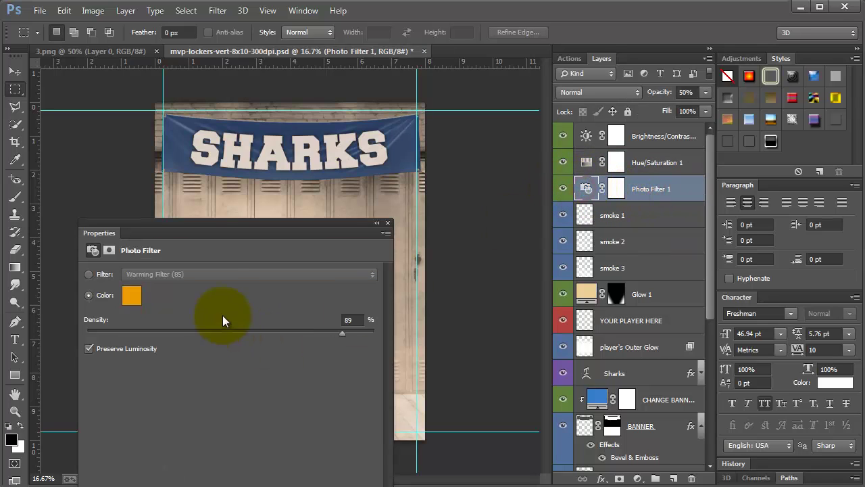
pyautogui.moveTo(237, 226); pyautogui.dragTo(644, 88)
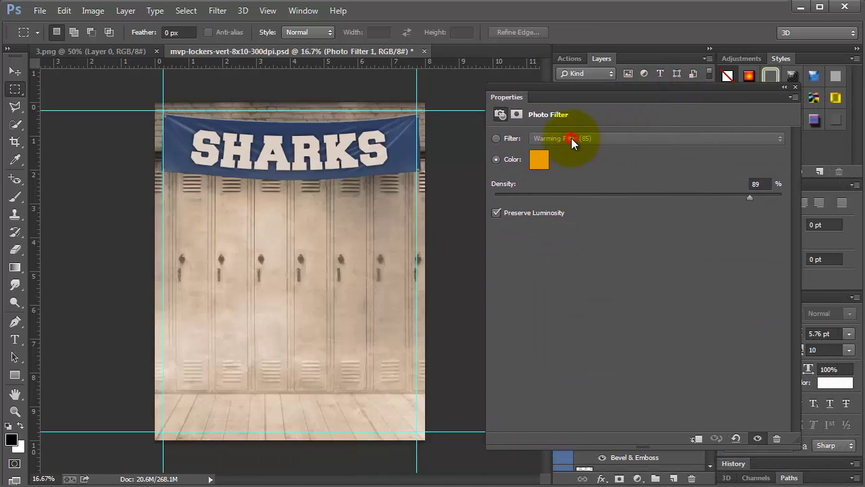
pyautogui.click(540, 160)
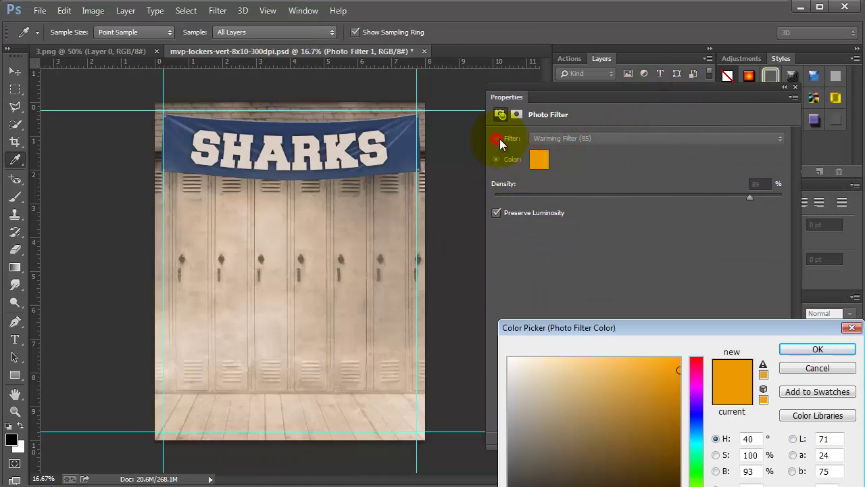
pyautogui.click(801, 367)
pyautogui.click(497, 139)
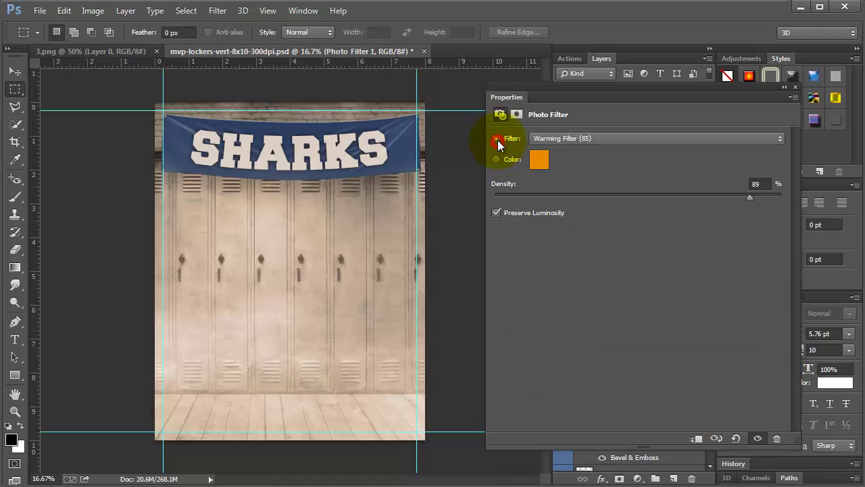
pyautogui.click(534, 138)
pyautogui.click(546, 150)
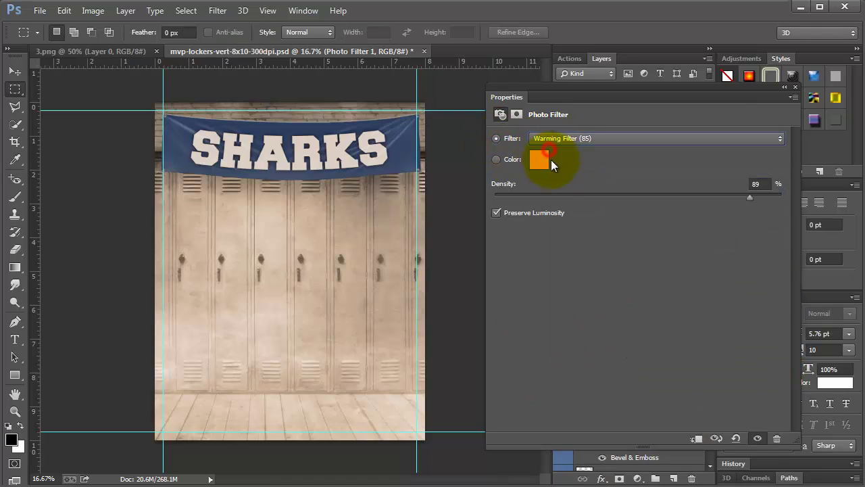
pyautogui.press('Down')
pyautogui.press('Down')
pyautogui.press('Down')
pyautogui.press('Down')
pyautogui.press('Down')
pyautogui.press('Down')
pyautogui.press('Down')
pyautogui.click(795, 89)
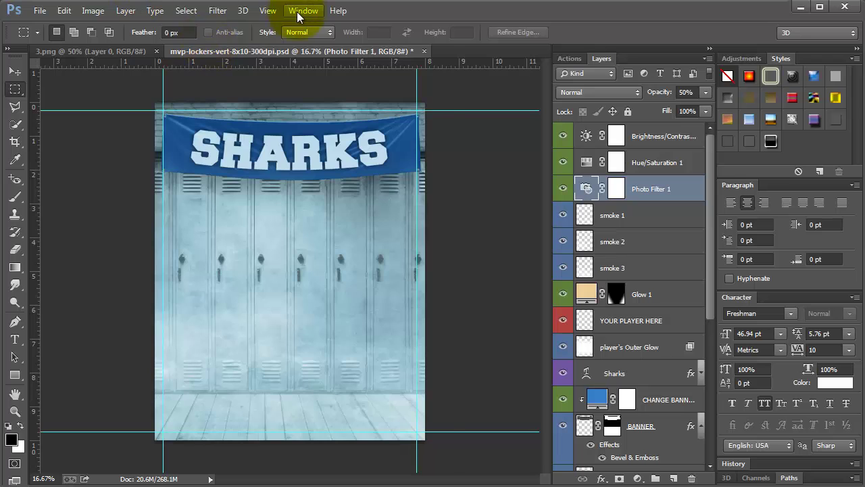
# Show the History panel from the Window menu
pyautogui.click(265, 11)
pyautogui.moveTo(304, 11)
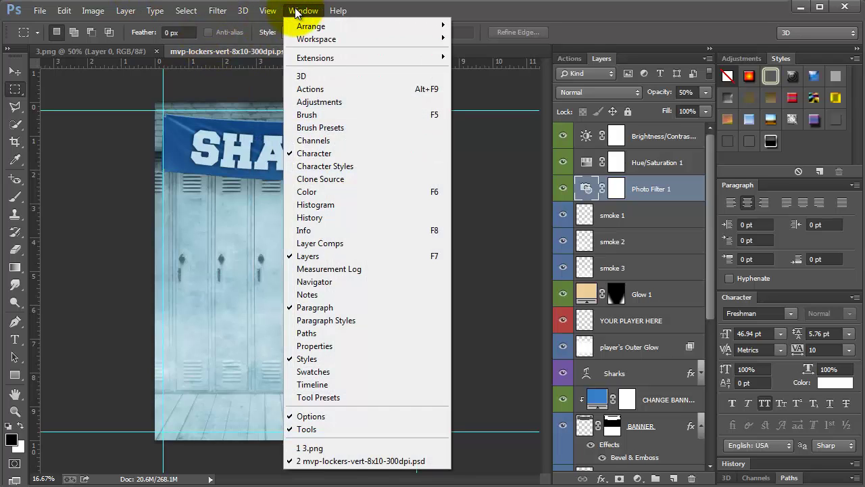
pyautogui.click(323, 218)
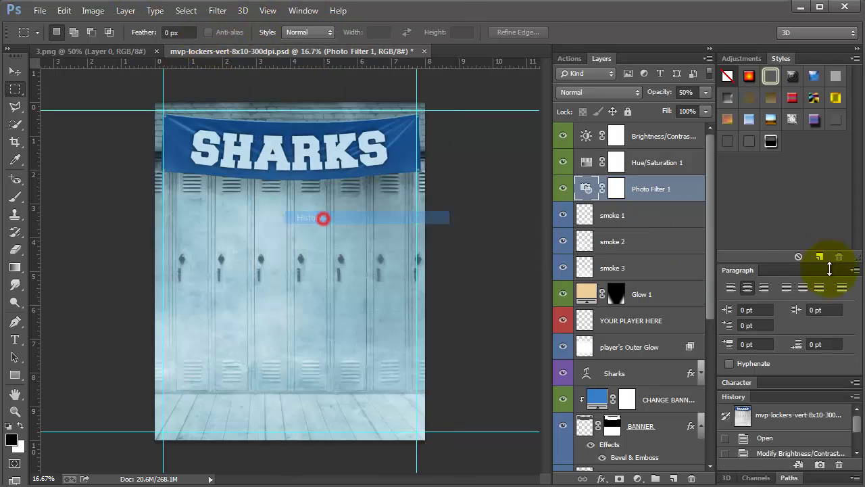
pyautogui.click(784, 414)
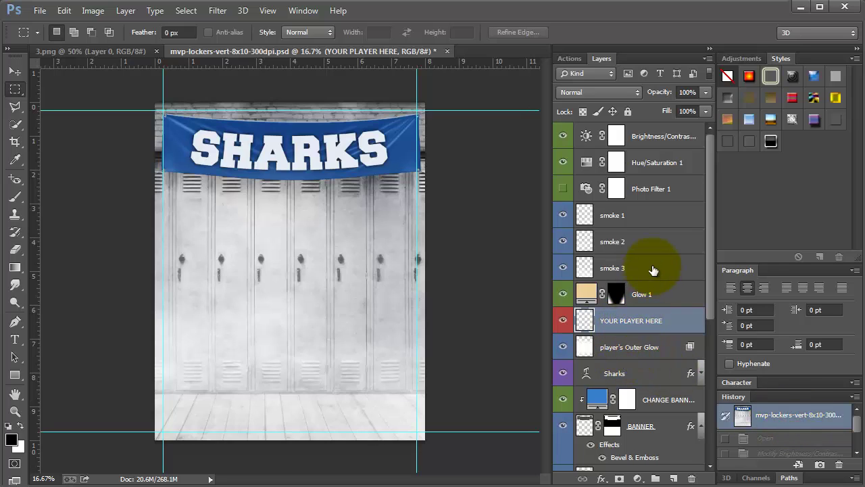
pyautogui.click(563, 214)
pyautogui.click(563, 241)
pyautogui.click(563, 268)
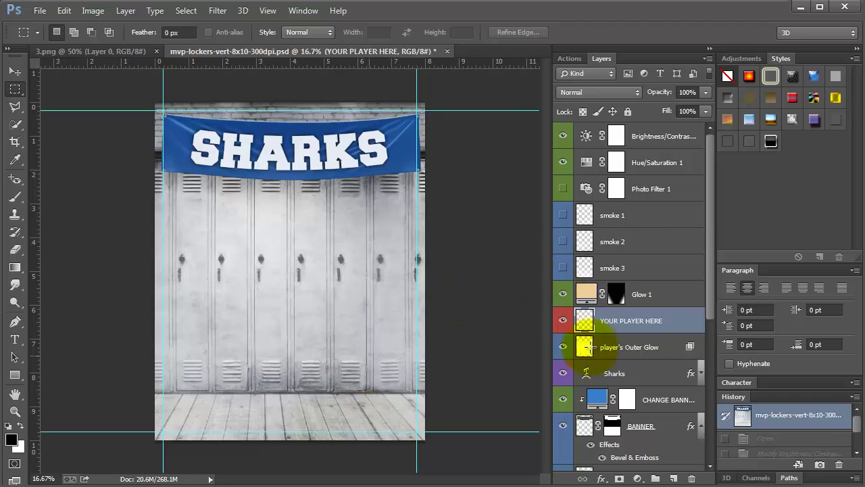
pyautogui.scroll(-2, 670, 284)
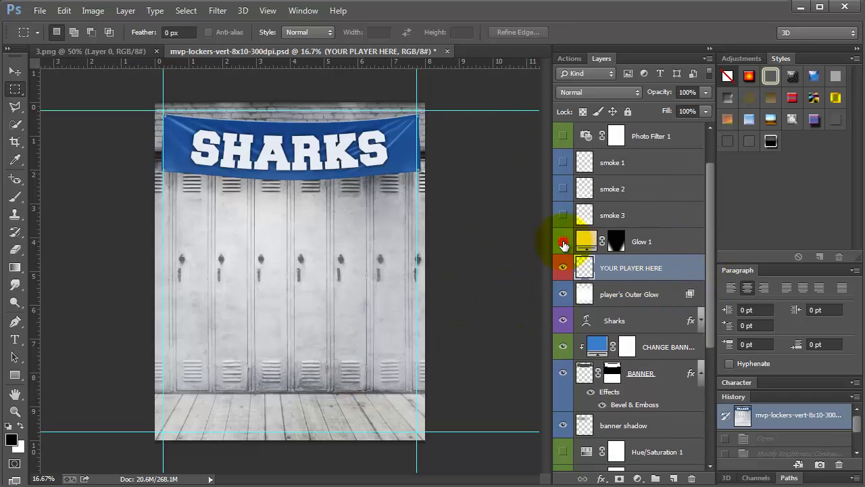
pyautogui.click(564, 242)
pyautogui.click(564, 242)
pyautogui.click(564, 242)
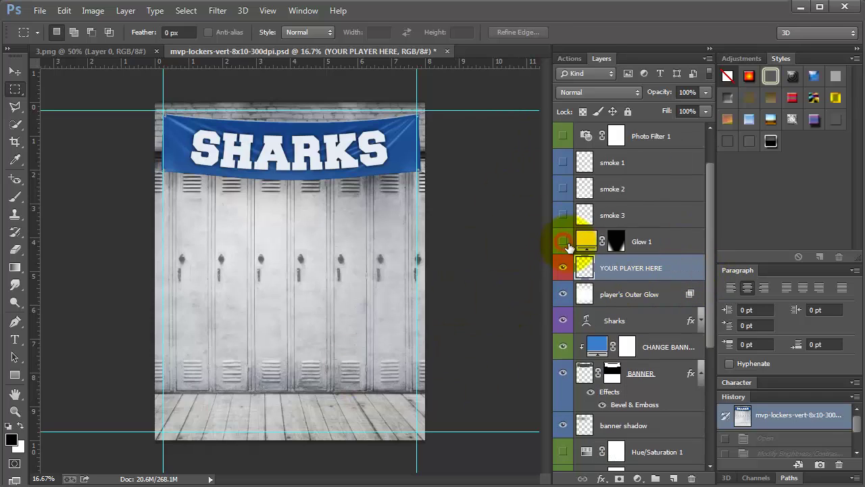
pyautogui.click(618, 297)
pyautogui.click(563, 295)
pyautogui.click(564, 295)
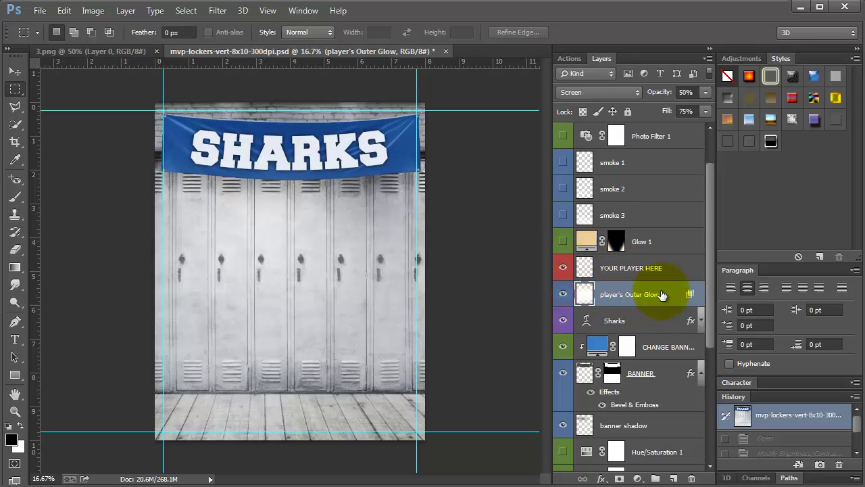
pyautogui.scroll(-2, 608, 277)
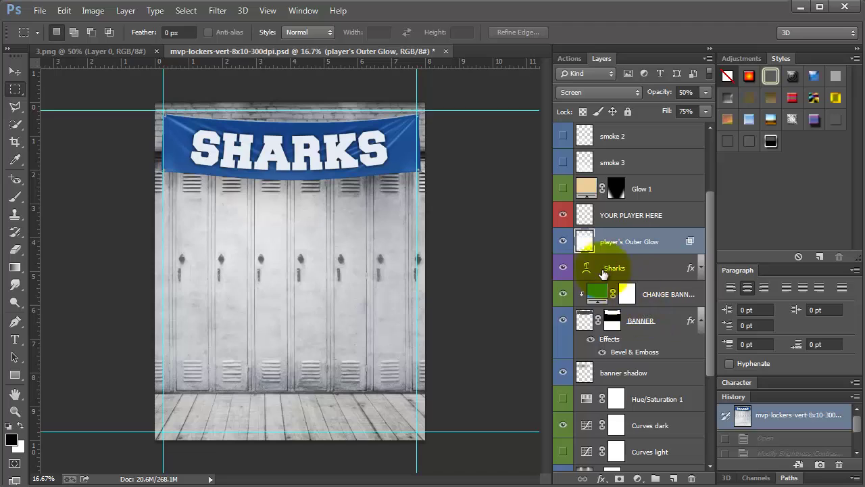
pyautogui.click(662, 275)
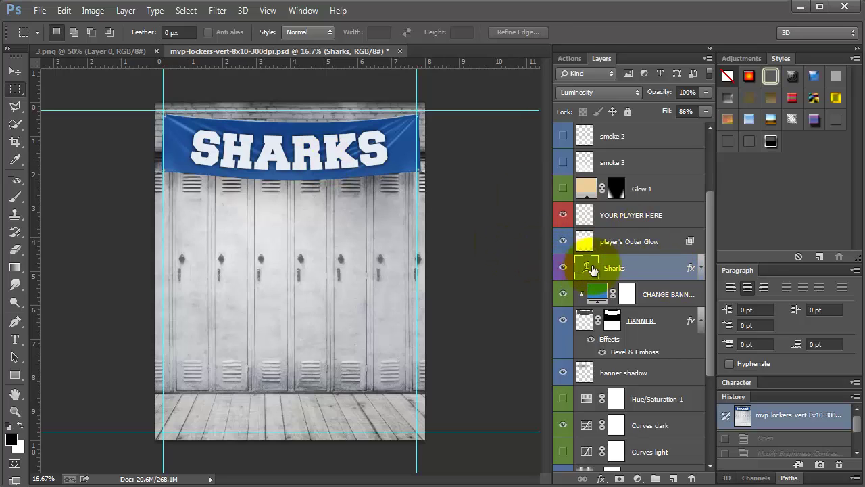
pyautogui.click(648, 299)
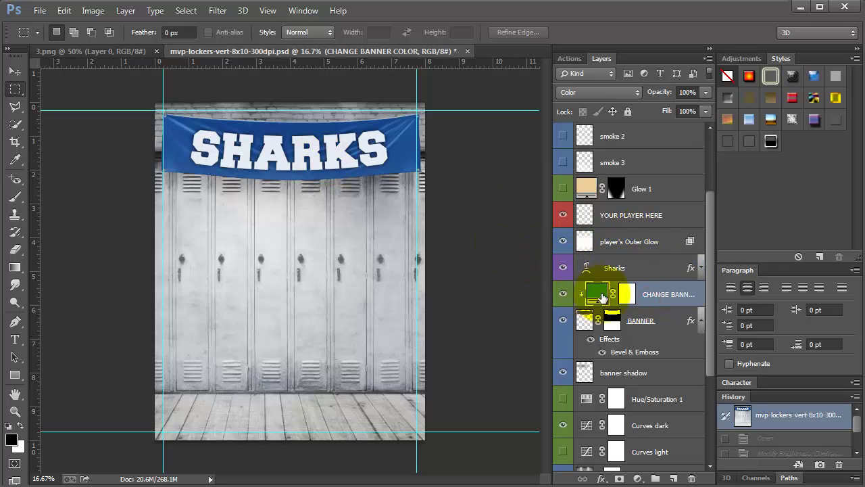
pyautogui.click(647, 331)
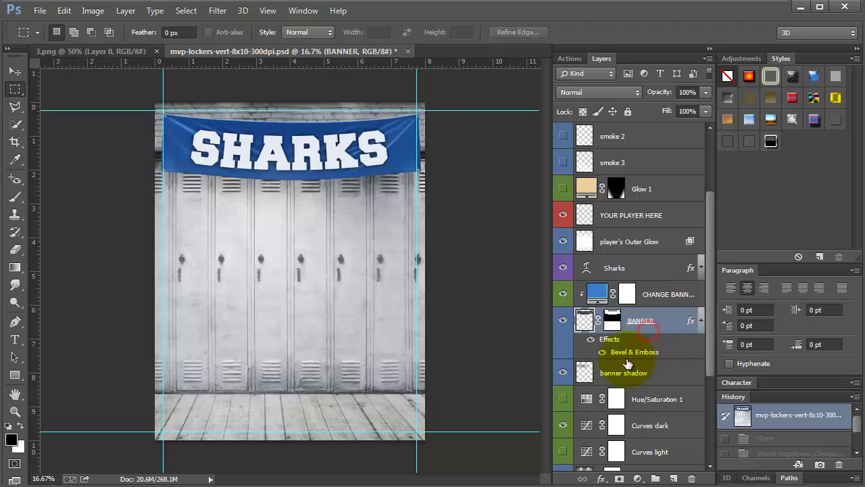
pyautogui.click(592, 340)
pyautogui.click(592, 341)
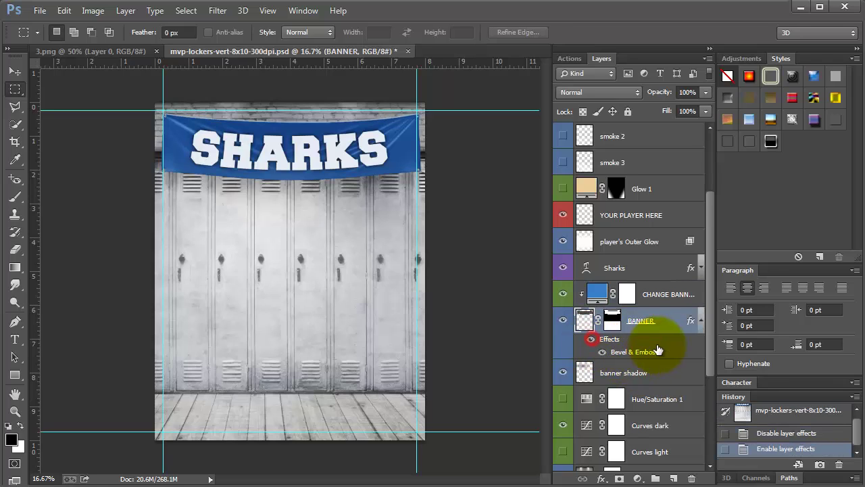
pyautogui.scroll(-2, 666, 382)
pyautogui.click(580, 319)
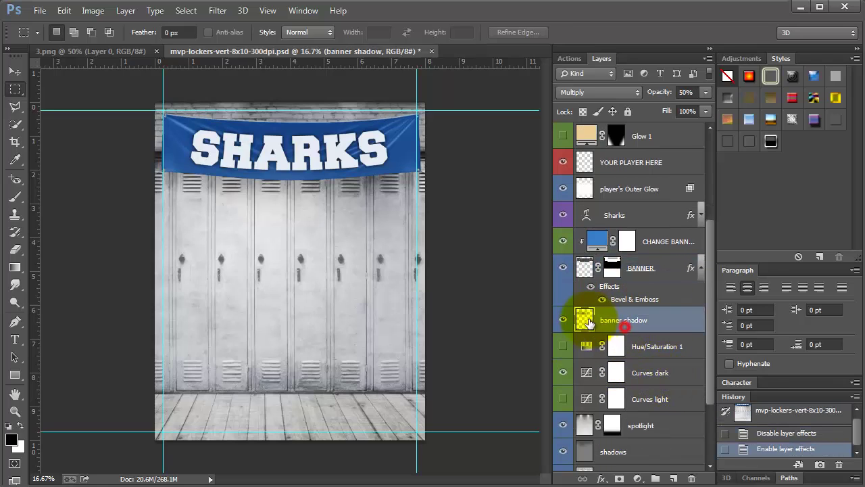
pyautogui.click(556, 325)
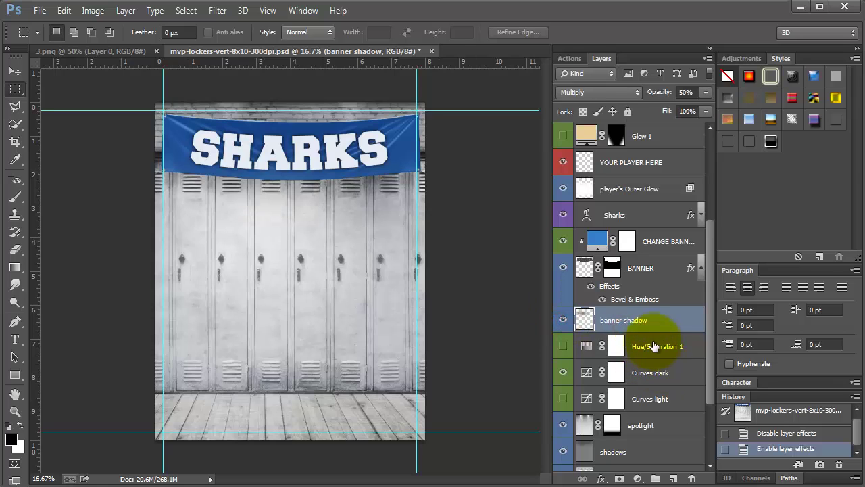
pyautogui.click(650, 345)
pyautogui.click(563, 347)
pyautogui.click(562, 352)
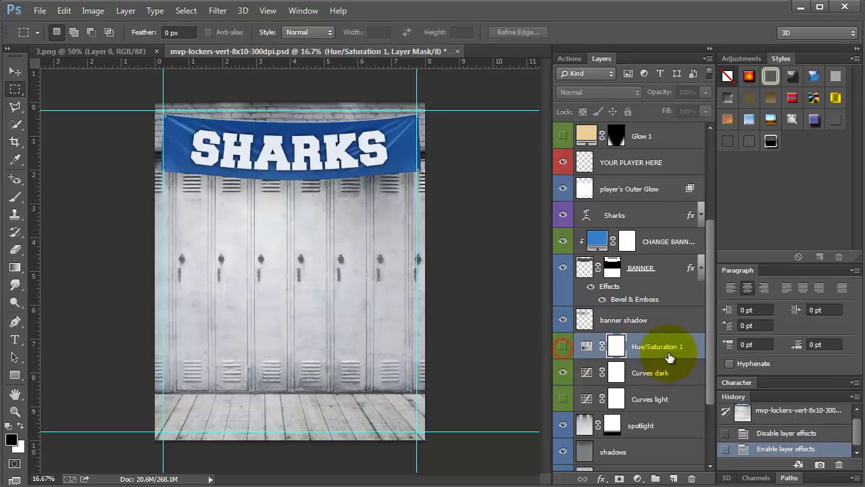
pyautogui.scroll(-2, 612, 348)
pyautogui.scroll(-2, 624, 350)
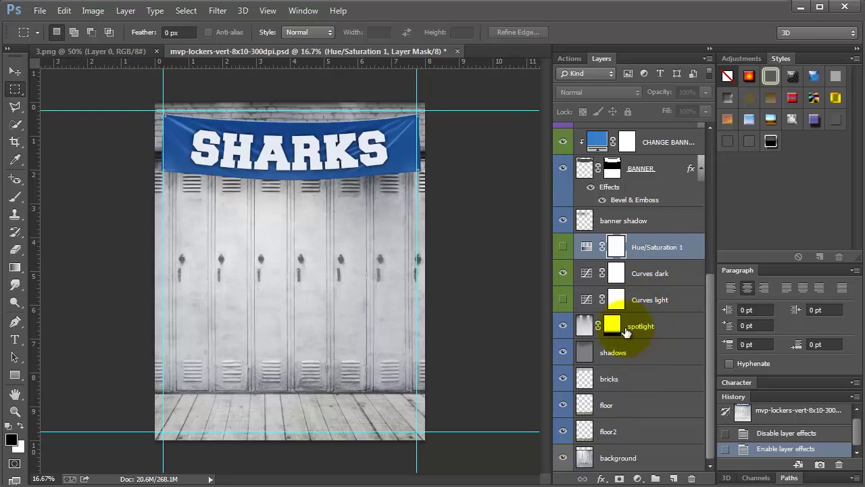
# Toggle the spotlight layer and compare the scene with and without the brick wall
pyautogui.click(564, 325)
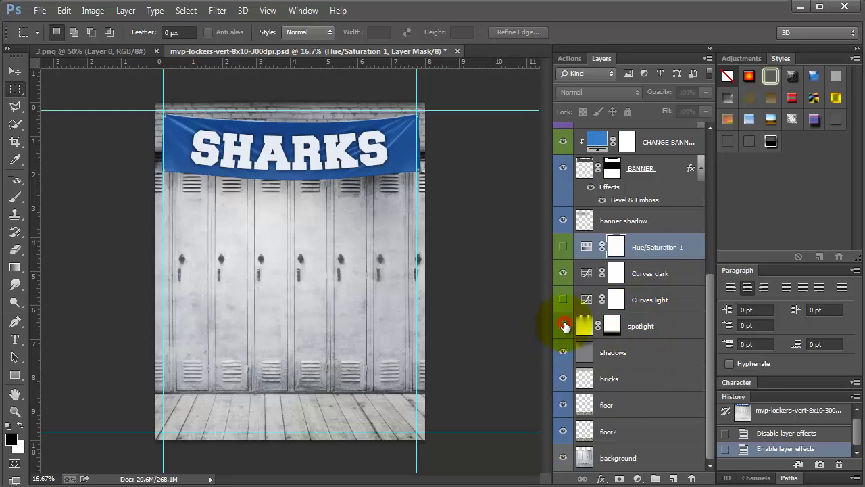
pyautogui.click(631, 350)
pyautogui.click(633, 384)
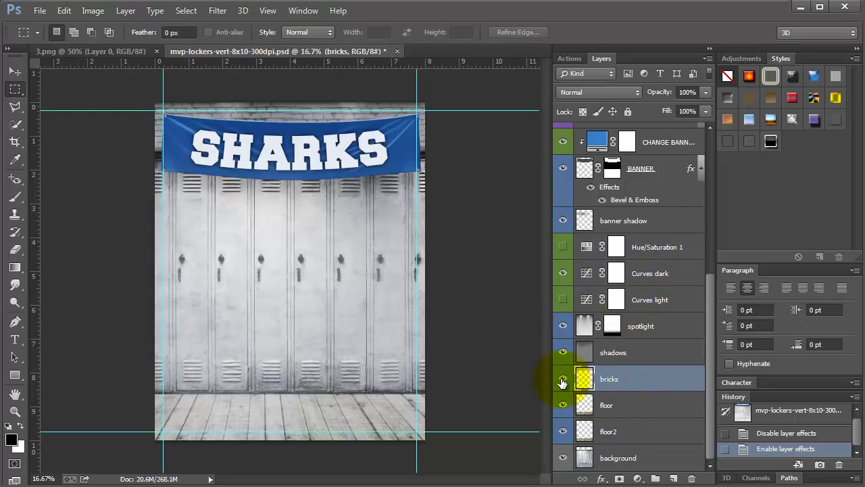
pyautogui.click(563, 380)
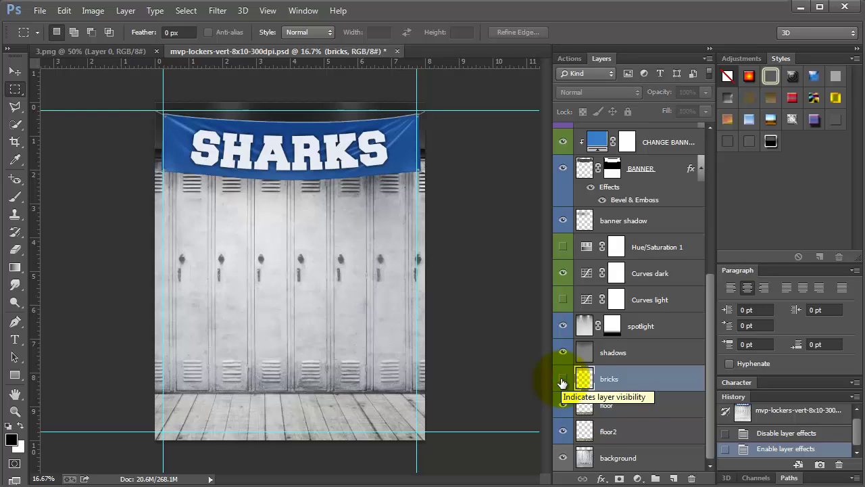
pyautogui.click(561, 381)
pyautogui.click(562, 382)
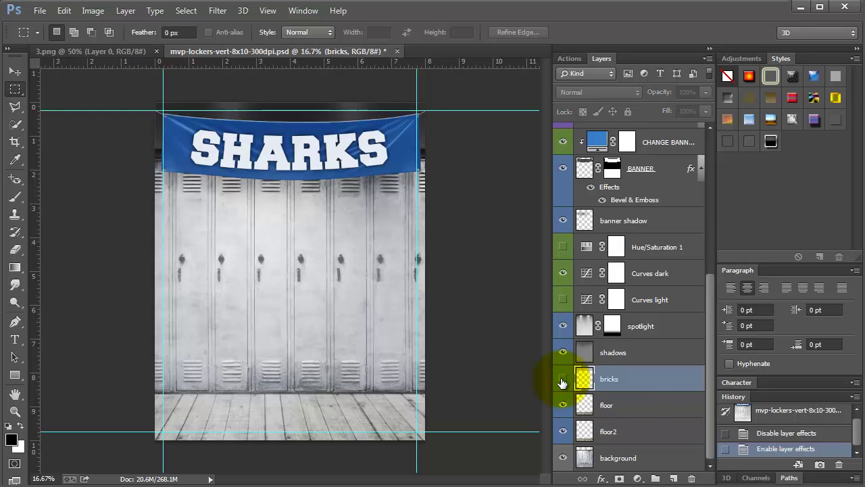
pyautogui.click(562, 382)
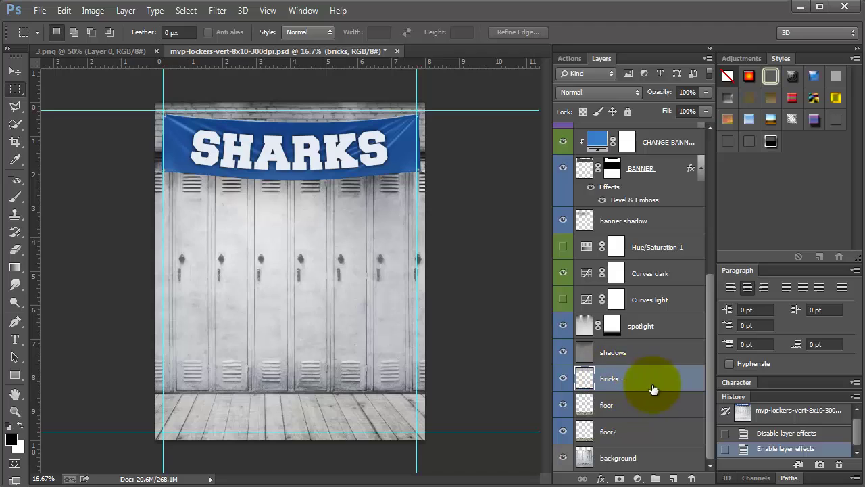
# Hide the floor, floor2 and bricks layers
pyautogui.click(562, 405)
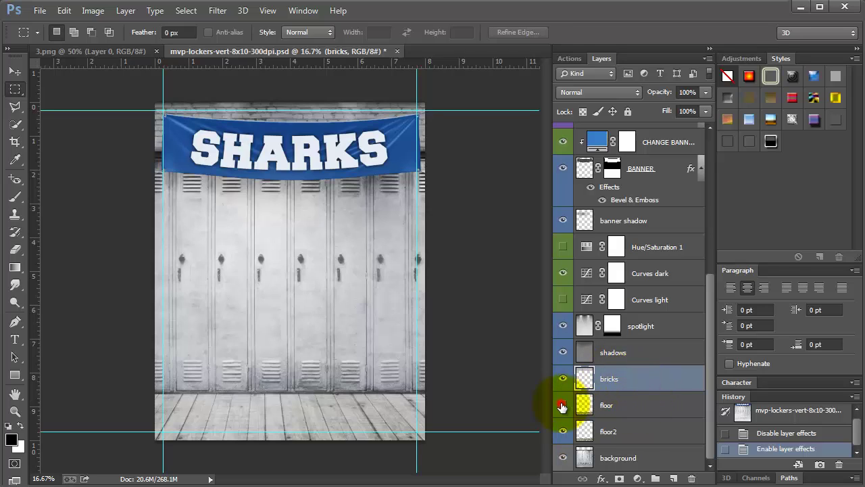
pyautogui.click(562, 431)
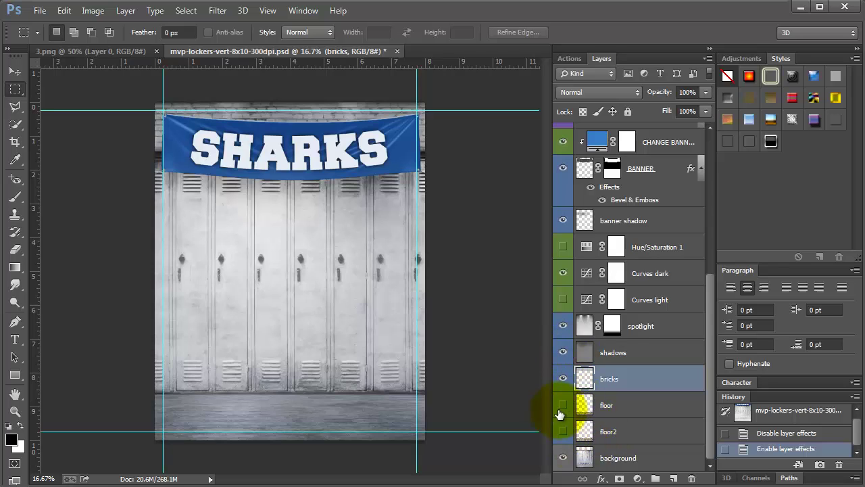
pyautogui.click(563, 380)
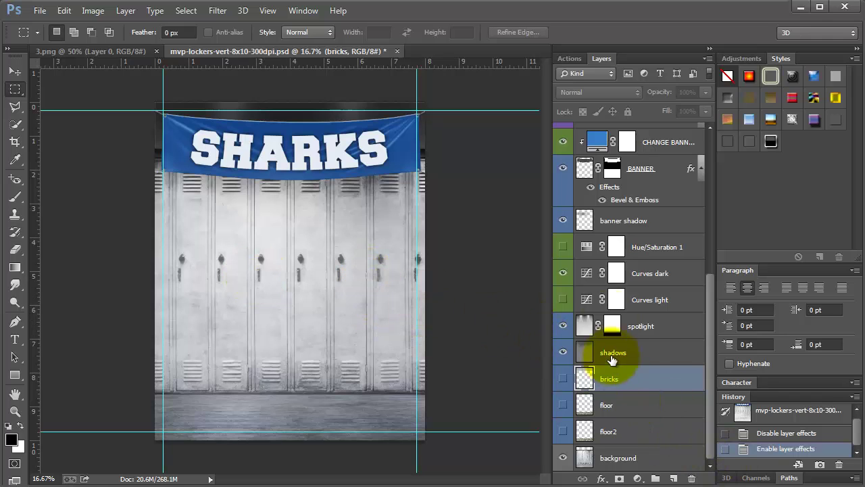
# Hide the Sharks lettering, CHANGE BANNER COLOR and BANNER layers
pyautogui.scroll(2, 588, 243)
pyautogui.click(563, 168)
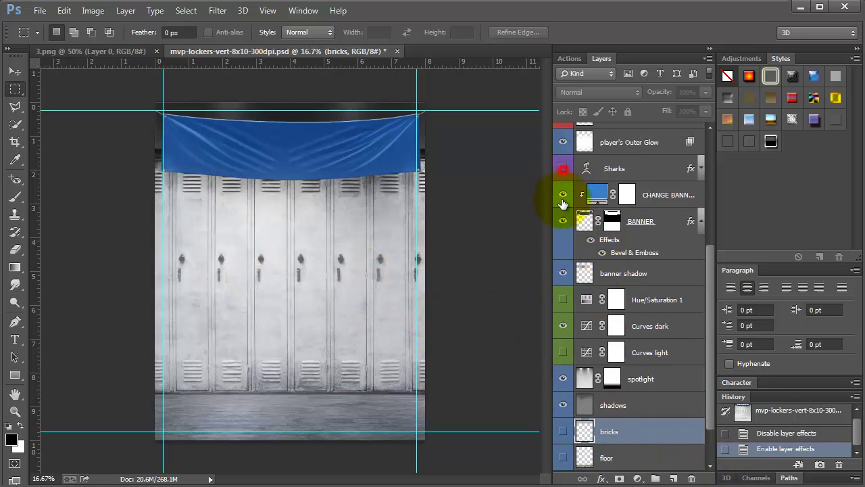
pyautogui.click(563, 195)
pyautogui.click(563, 221)
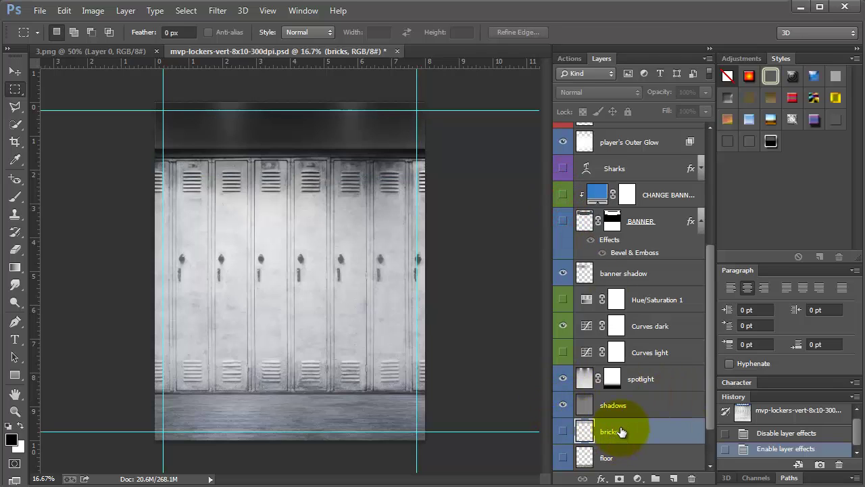
pyautogui.scroll(-2, 621, 431)
# Revert the poster to its opened state using the top History snapshot
pyautogui.scroll(6, 682, 351)
pyautogui.click(681, 322)
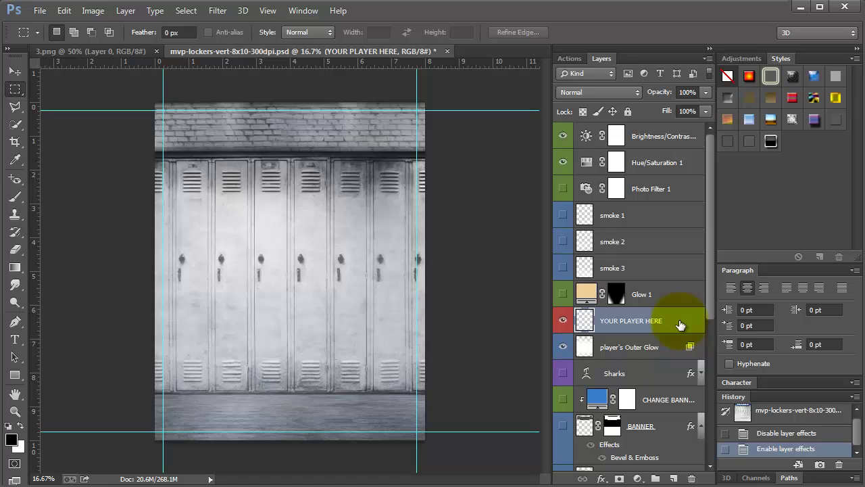
pyautogui.click(796, 412)
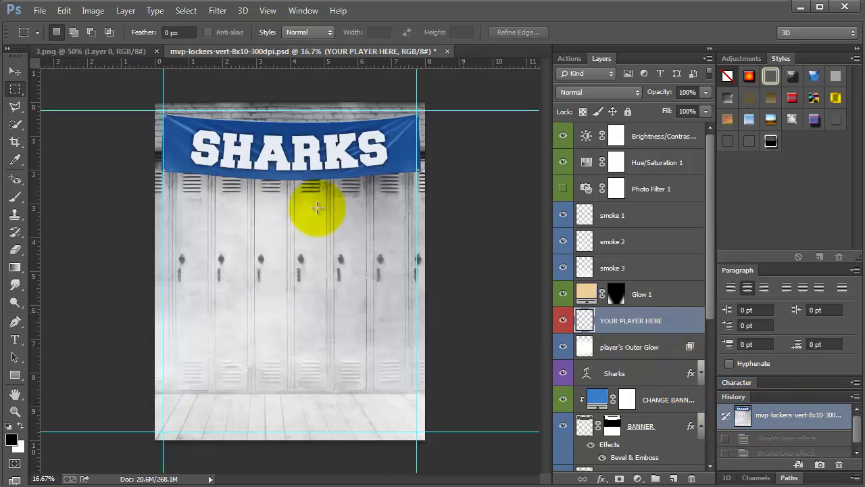
# Replace the SHARKS banner lettering with #UNITED
pyautogui.keyDown('ctrl'); pyautogui.click(304, 273); pyautogui.keyUp('ctrl')
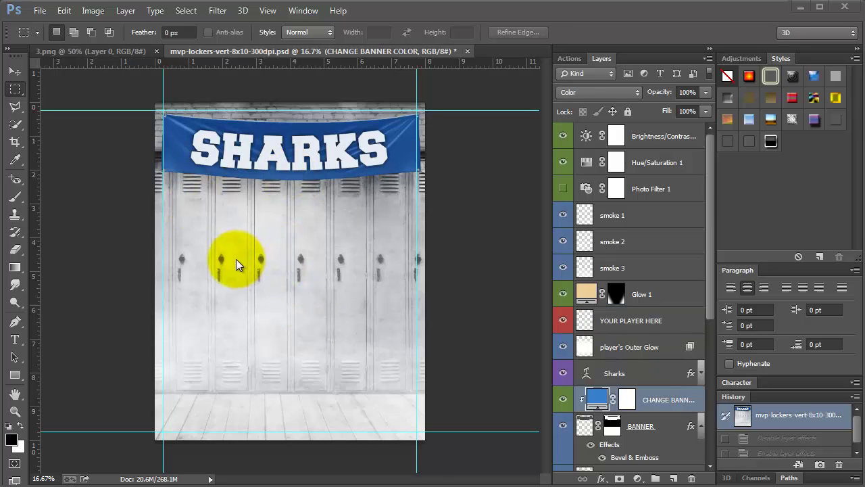
pyautogui.click(15, 339)
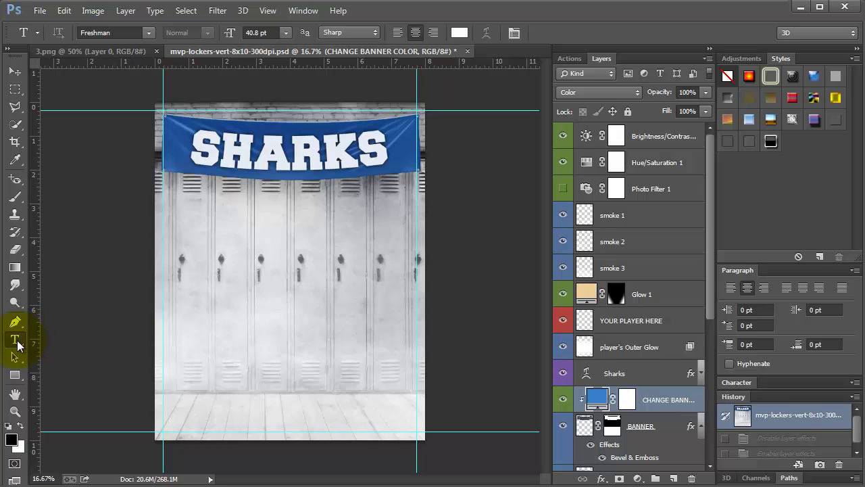
pyautogui.doubleClick(270, 154)
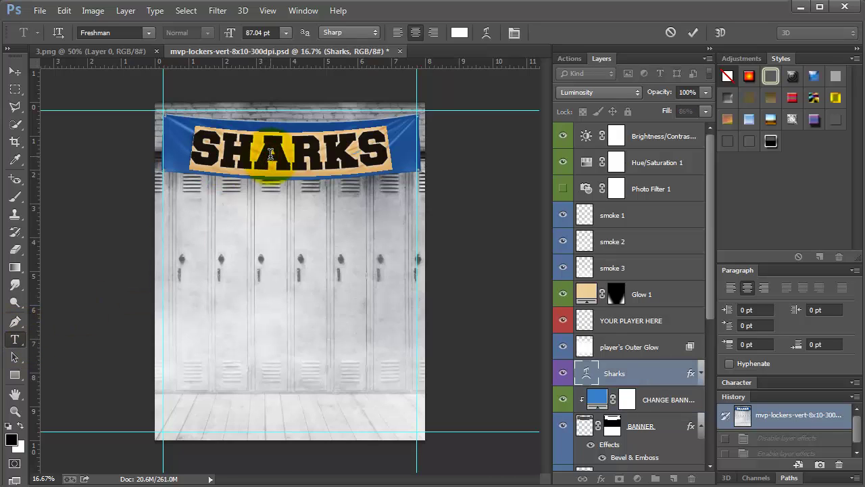
pyautogui.write('#UNITED')
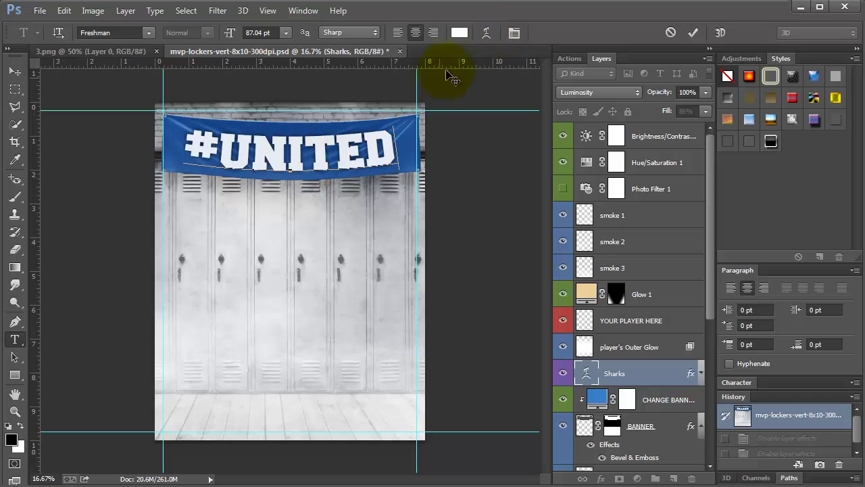
# Append TODAY to make #UNITEDTODAY and shrink the text to 57.04 pt
pyautogui.click(484, 34)
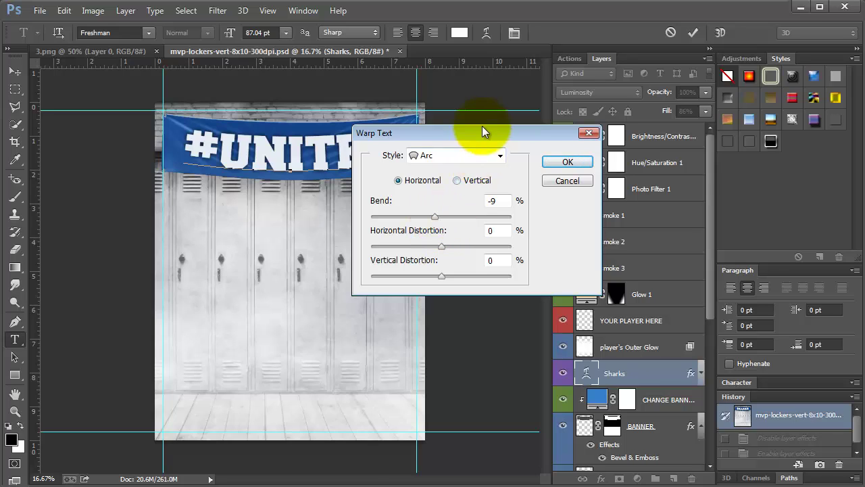
pyautogui.moveTo(482, 126); pyautogui.dragTo(642, 122)
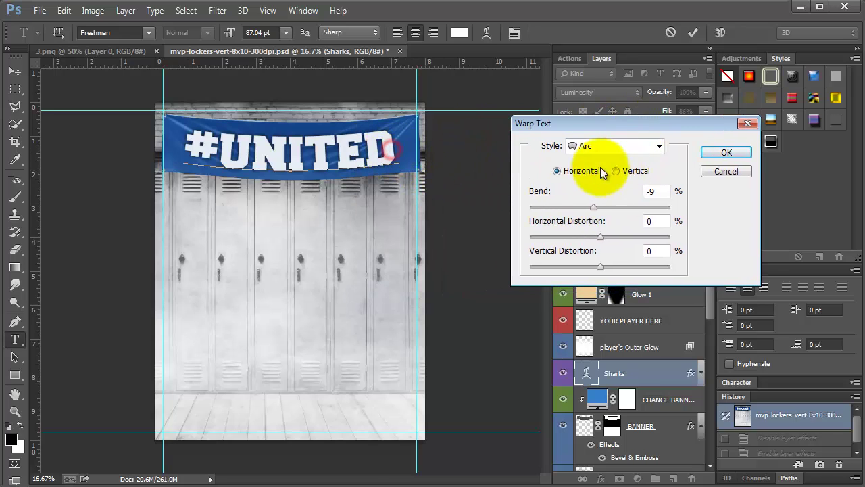
pyautogui.click(706, 174)
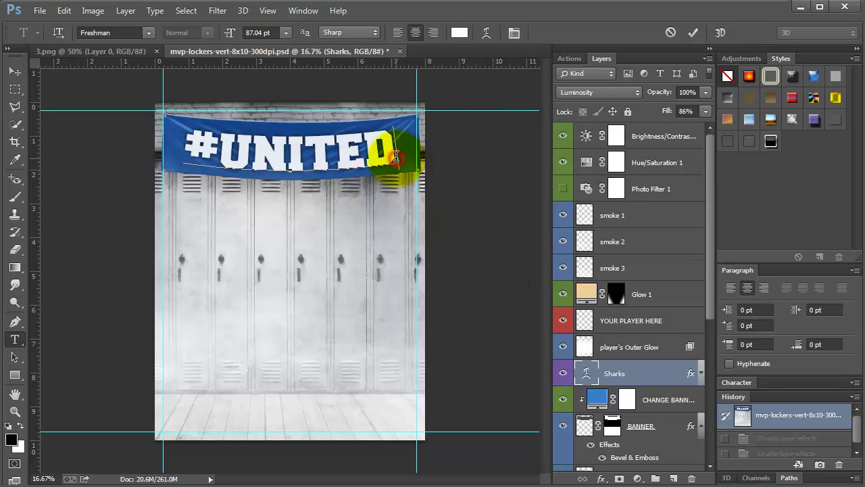
pyautogui.write('TODAY')
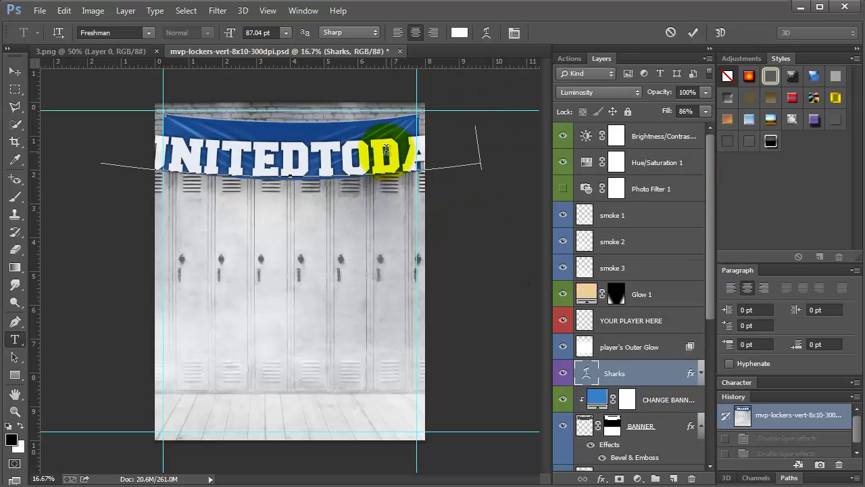
pyautogui.click(372, 153)
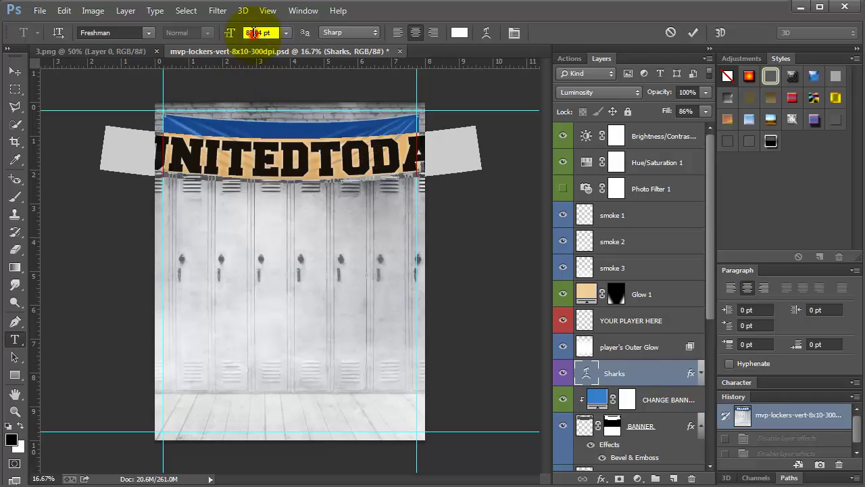
pyautogui.scroll(-20, 253, 34)
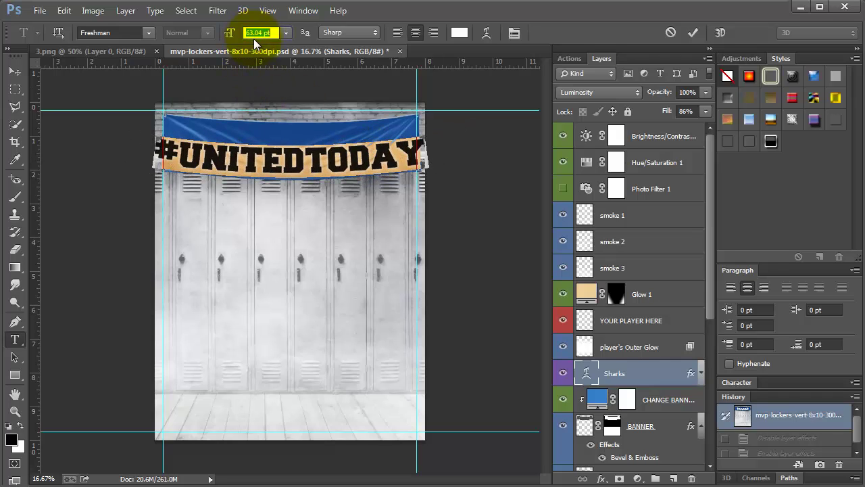
pyautogui.scroll(-6, 253, 39)
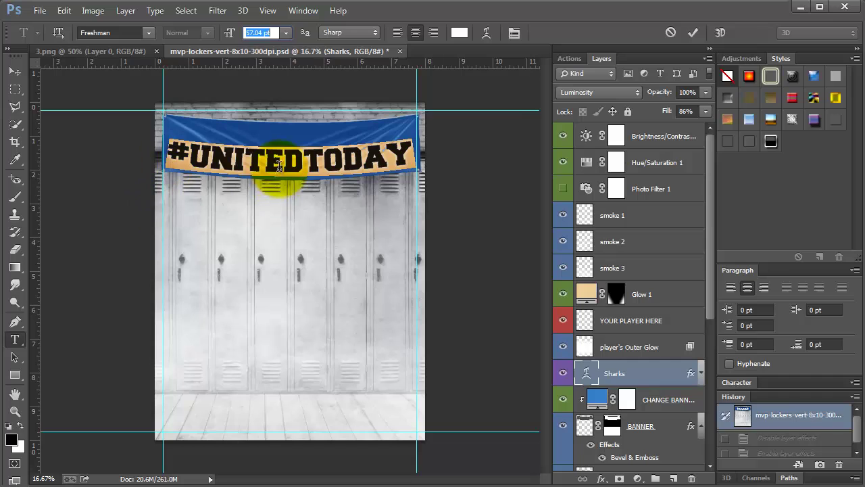
pyautogui.click(15, 72)
# Move the #UNITEDTODAY text up onto the banner and commit the transform
pyautogui.click(293, 156)
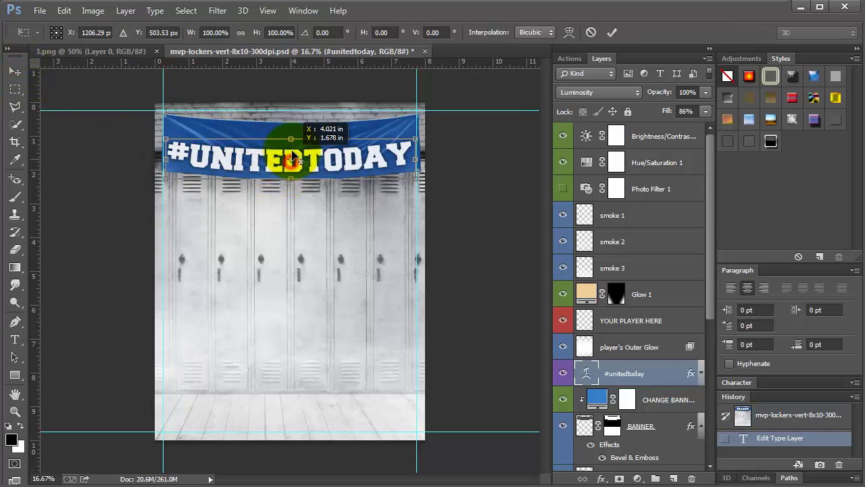
pyautogui.moveTo(292, 157); pyautogui.dragTo(302, 150)
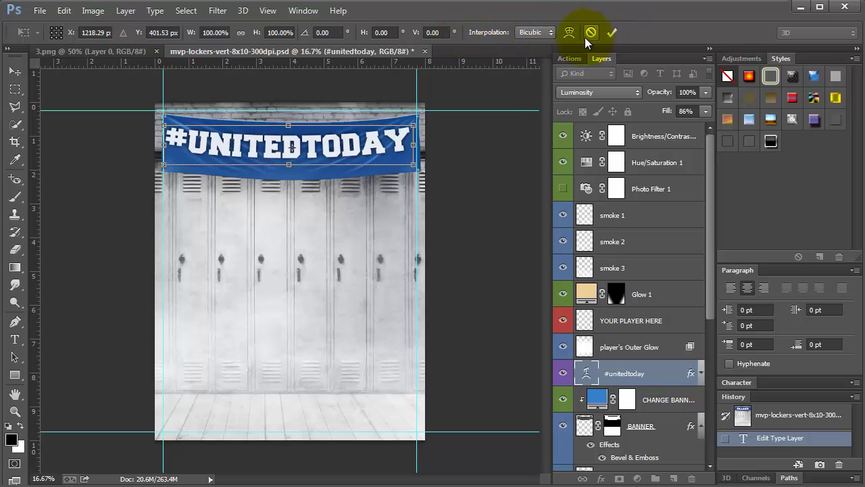
pyautogui.click(611, 33)
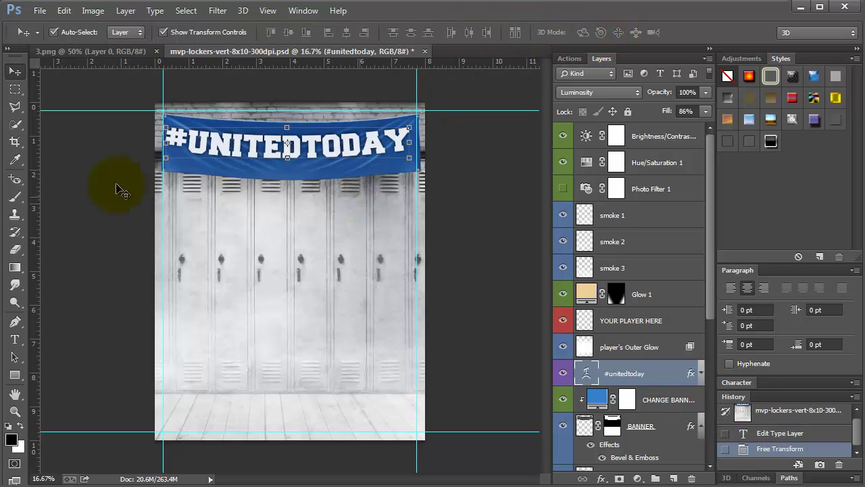
# Give the banner text a slight downward Arc warp
pyautogui.click(16, 341)
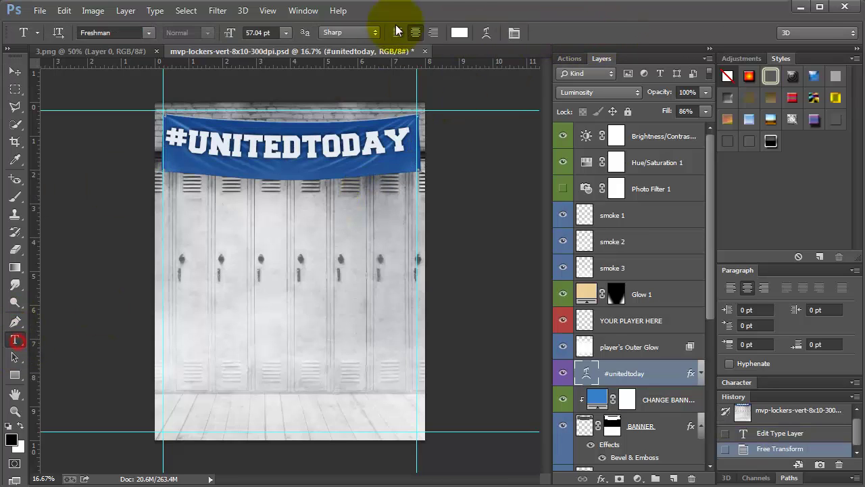
pyautogui.click(486, 34)
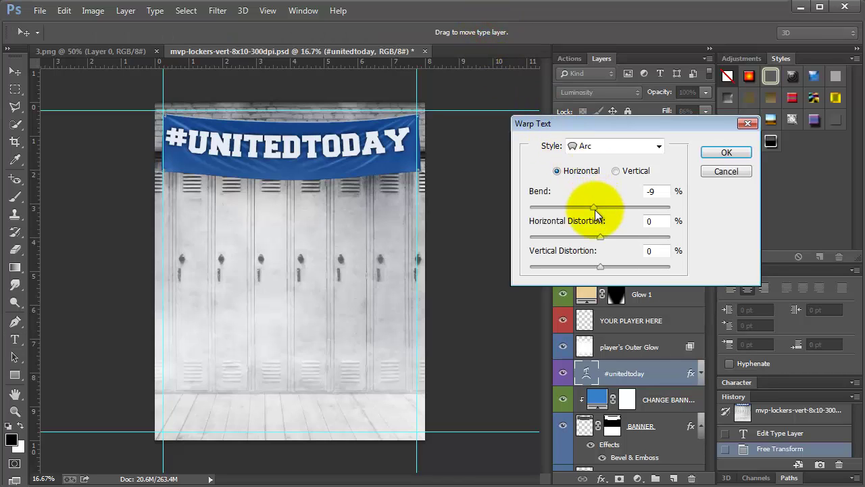
pyautogui.moveTo(611, 208); pyautogui.dragTo(595, 222)
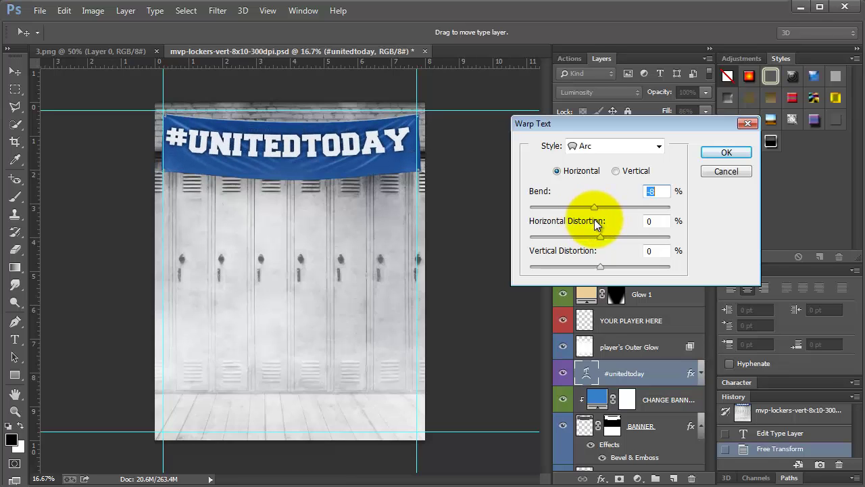
pyautogui.click(744, 154)
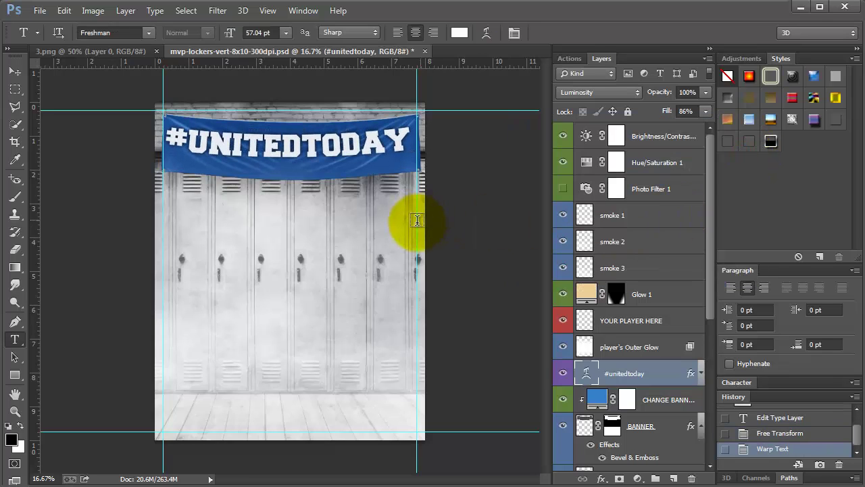
pyautogui.doubleClick(304, 149)
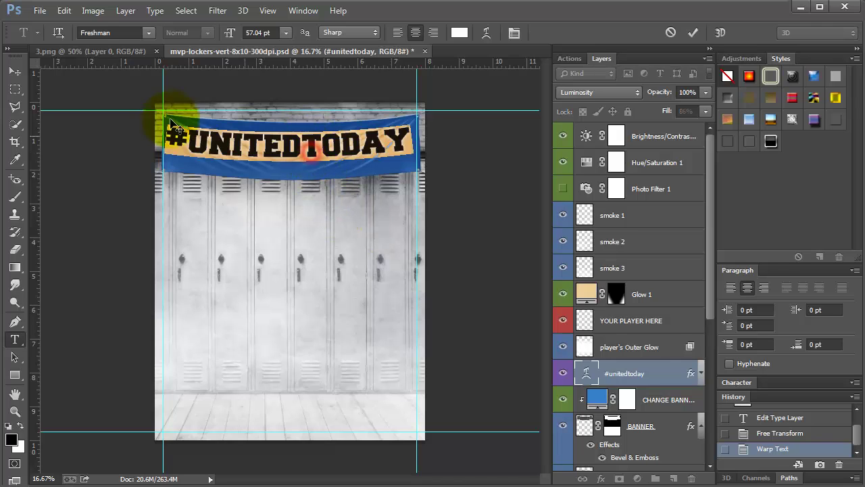
pyautogui.click(119, 31)
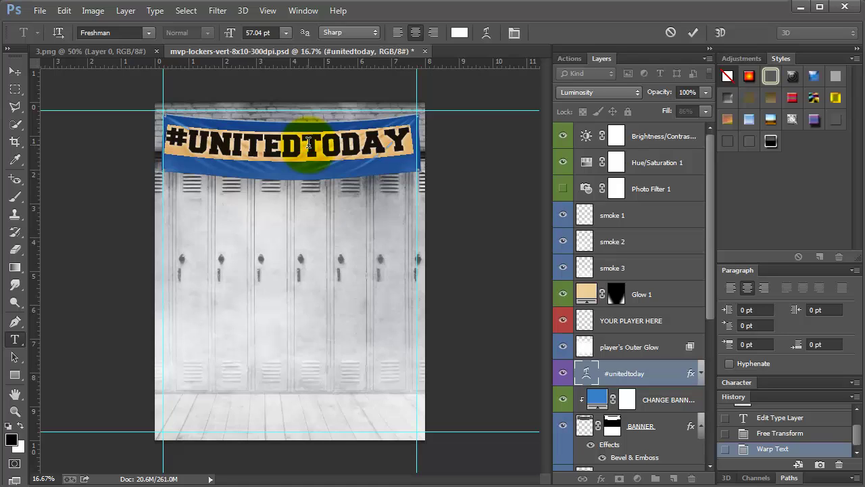
pyautogui.click(308, 143)
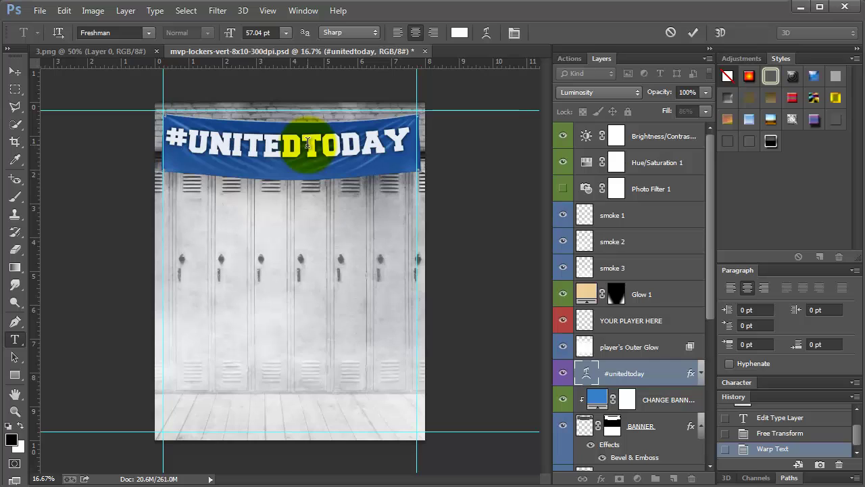
pyautogui.click(99, 33)
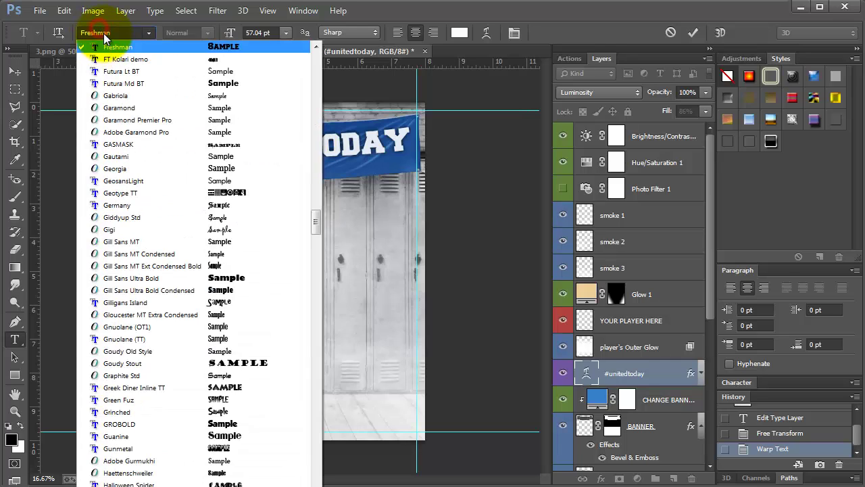
pyautogui.click(104, 31)
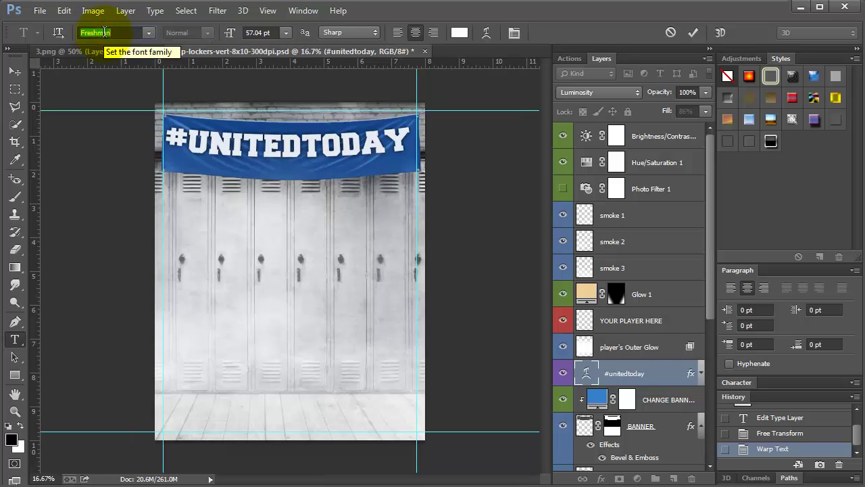
pyautogui.write('Garamond')
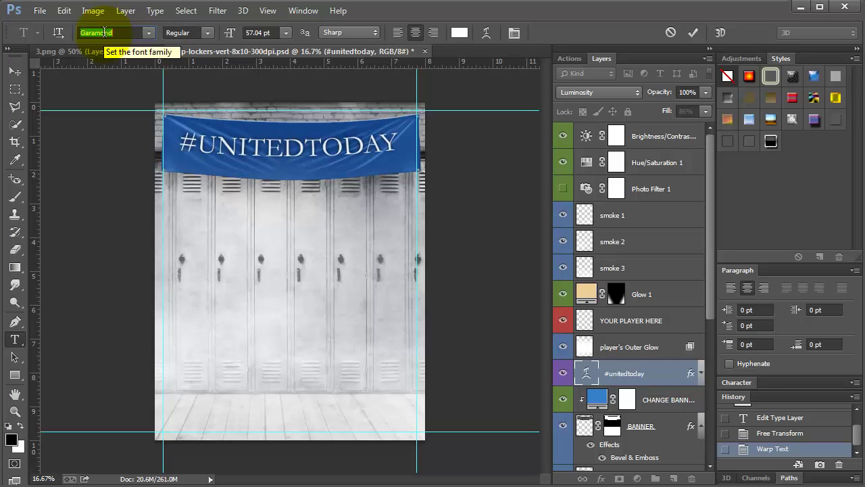
pyautogui.write('Geosan')
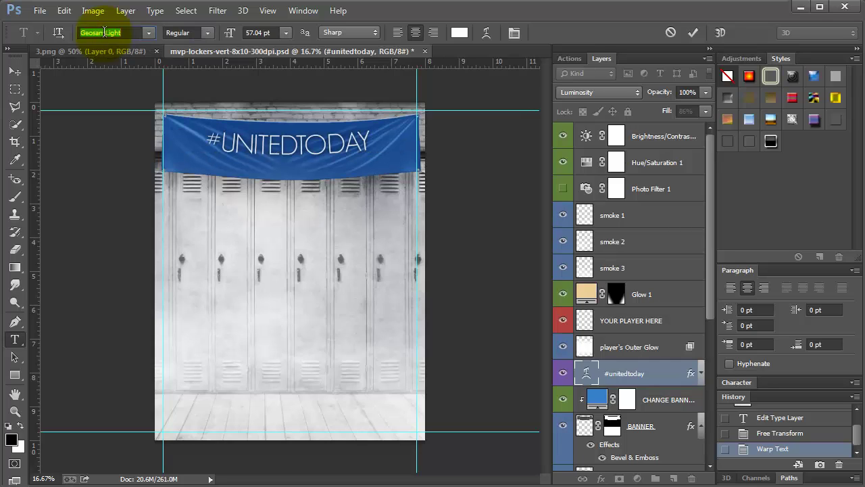
pyautogui.write('Gill Sans U')
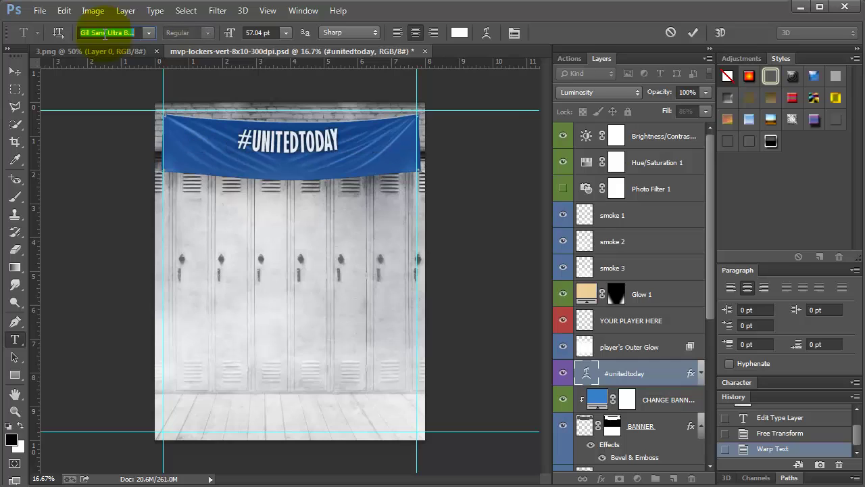
pyautogui.write('Goudy Old Style')
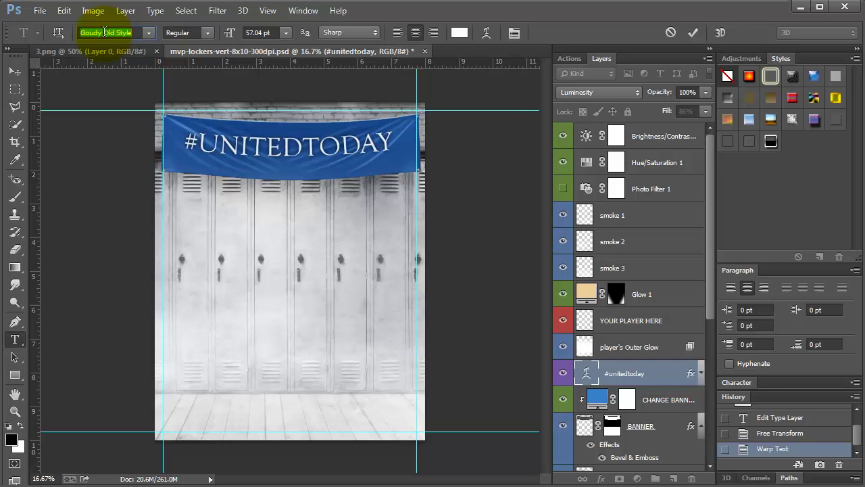
pyautogui.press('Down')
pyautogui.press('Down')
pyautogui.press('Down')
pyautogui.press('Down')
pyautogui.press('Down')
pyautogui.press('Down')
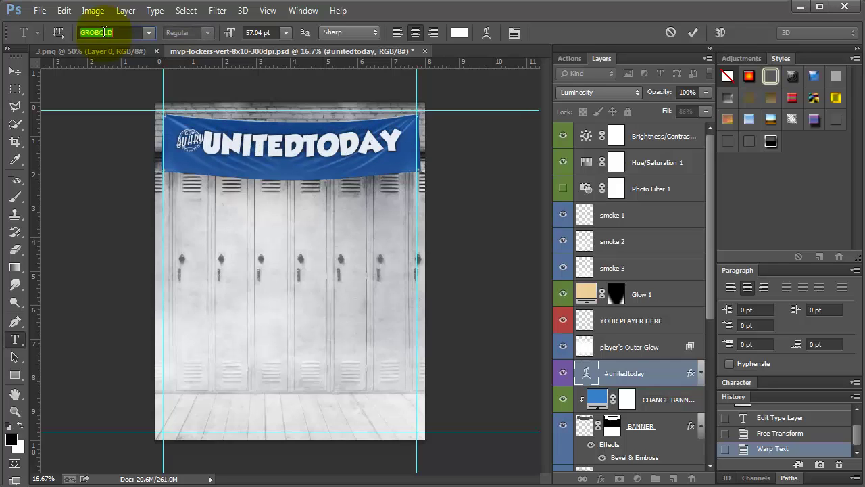
pyautogui.press('Down')
pyautogui.press('Down')
pyautogui.press('Down')
pyautogui.press('Down')
pyautogui.press('Down')
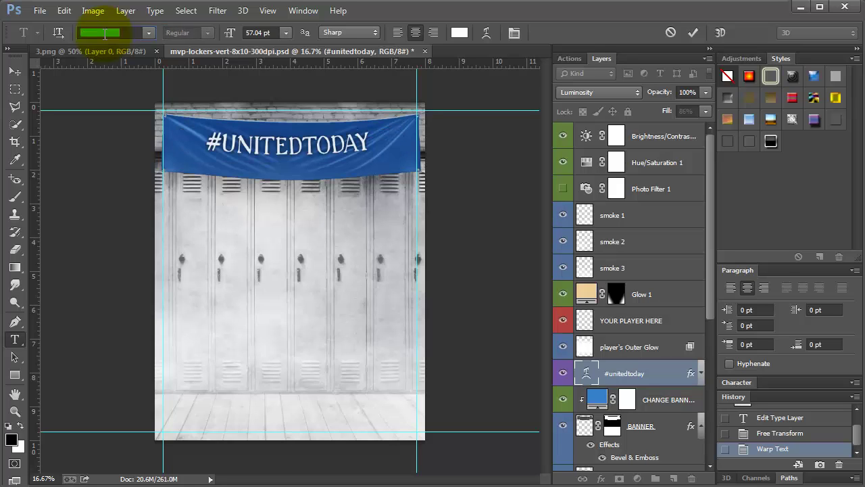
pyautogui.press('Down')
pyautogui.press('Down')
pyautogui.press('Down')
pyautogui.press('Down')
pyautogui.press('Down')
pyautogui.press('Down')
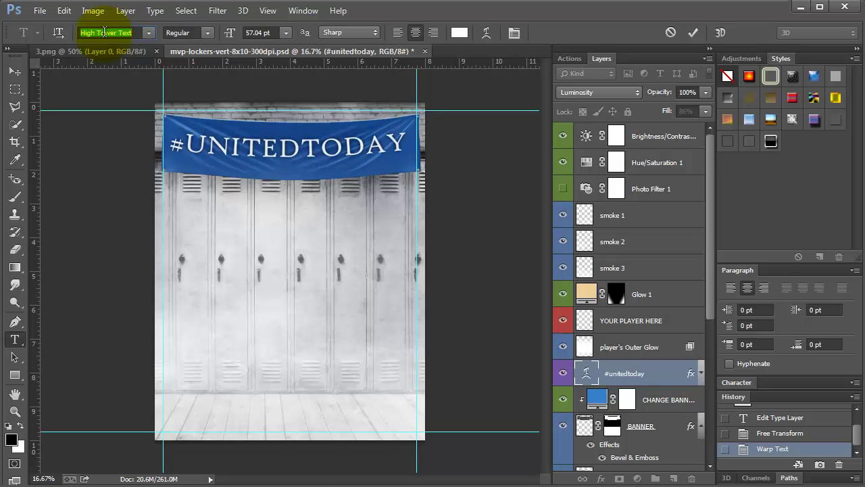
pyautogui.press('Down')
pyautogui.click(149, 33)
pyautogui.scroll(-5, 250, 228)
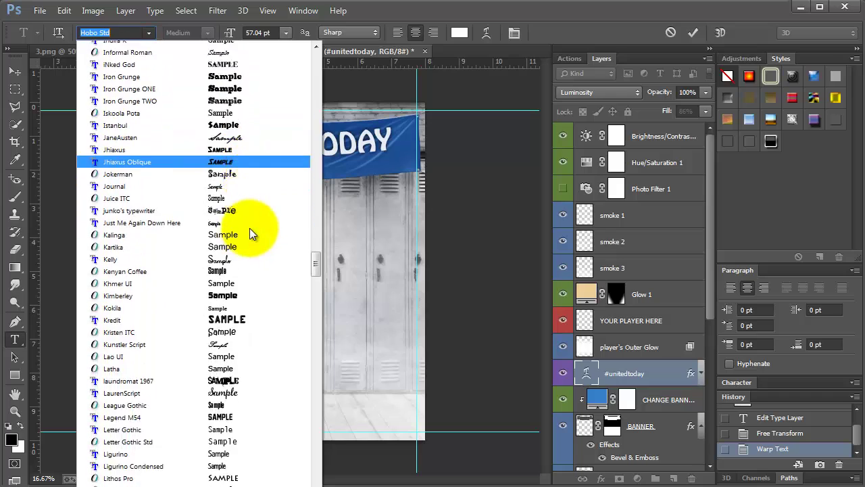
pyautogui.scroll(10, 249, 228)
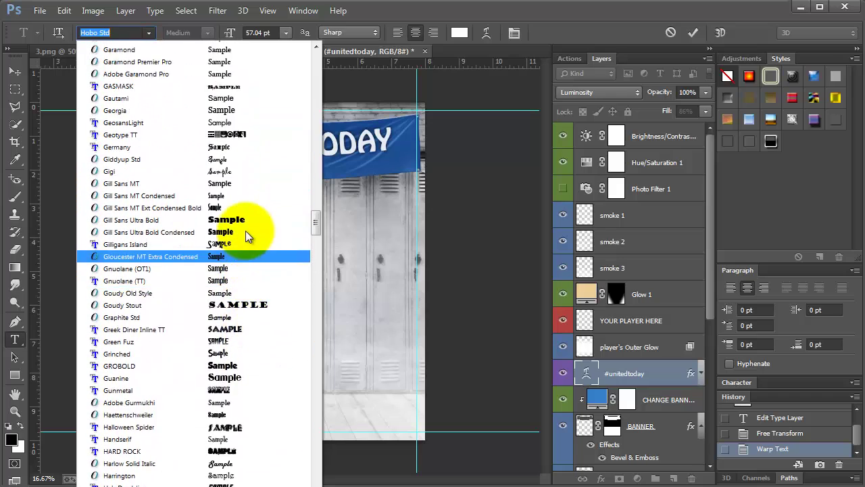
pyautogui.scroll(4, 245, 231)
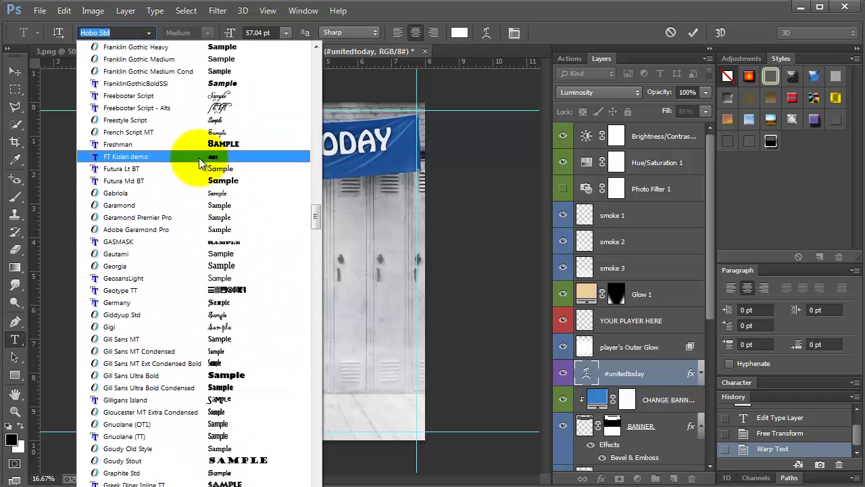
pyautogui.click(197, 146)
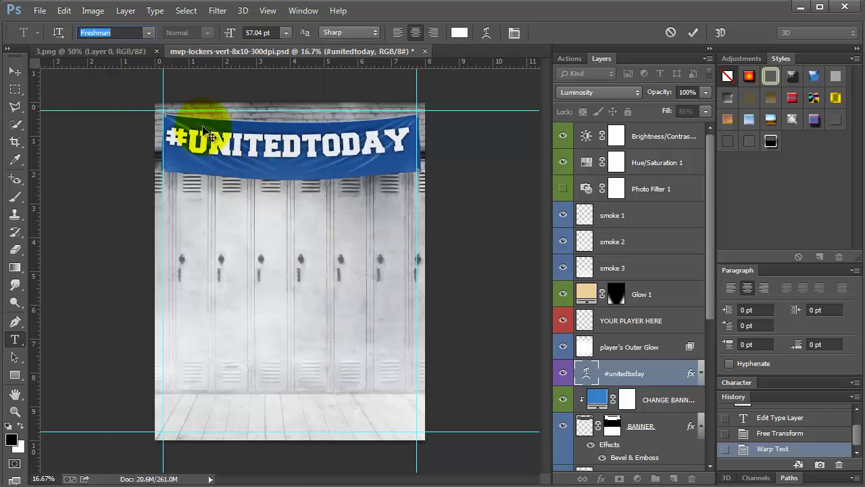
# Delete TODAY, enlarge #UNITED to 95.04 pt, and nudge it lower on the banner
pyautogui.moveTo(303, 140); pyautogui.dragTo(421, 150)
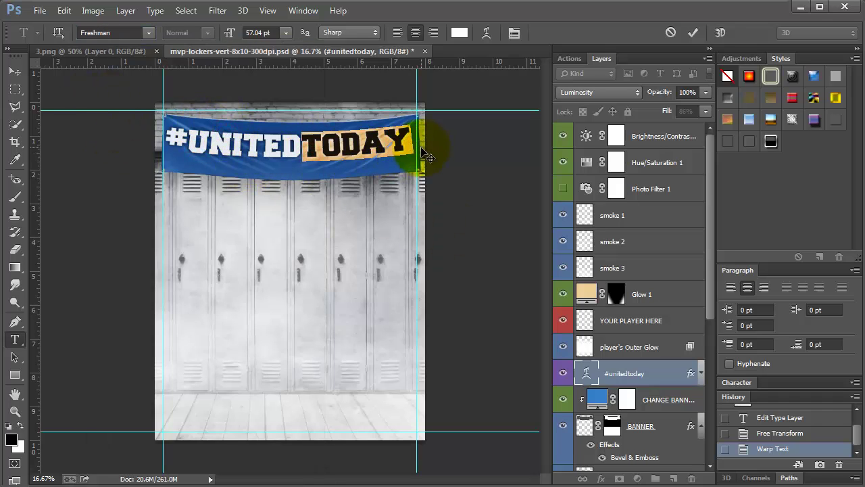
pyautogui.press('BackSpace')
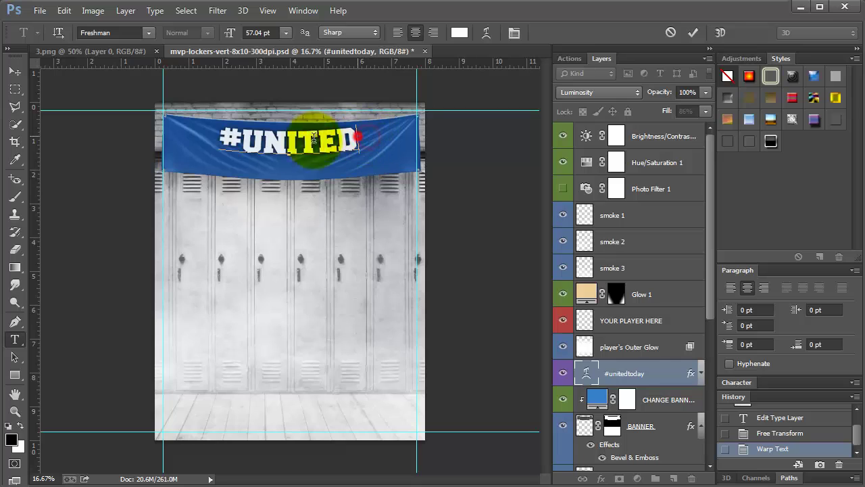
pyautogui.hotkey('ctrl', 'a')
pyautogui.scroll(20, 247, 32)
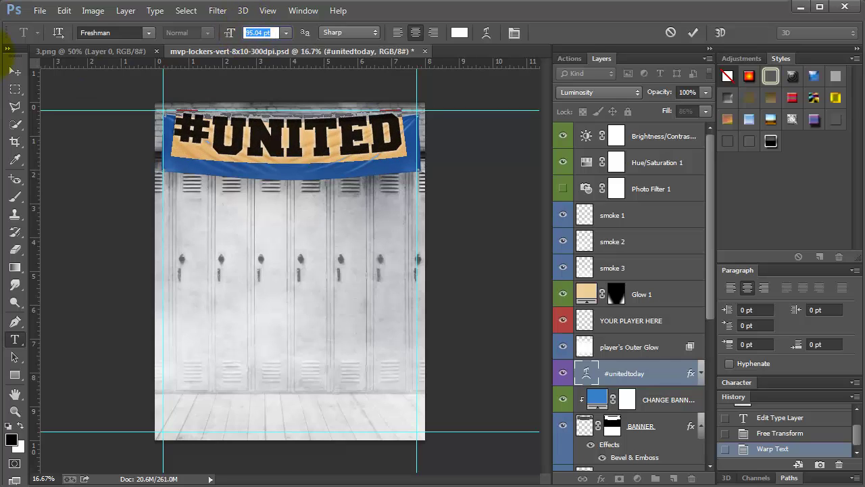
pyautogui.click(16, 72)
pyautogui.hotkey('shift', 'Down')
pyautogui.hotkey('shift', 'Down')
pyautogui.hotkey('shift', 'Down')
pyautogui.hotkey('shift', 'Down')
pyautogui.hotkey('shift', 'Down')
pyautogui.hotkey('shift', 'Down')
pyautogui.hotkey('shift', 'Down')
pyautogui.hotkey('shift', 'Down')
pyautogui.hotkey('shift', 'Down')
pyautogui.hotkey('shift', 'Down')
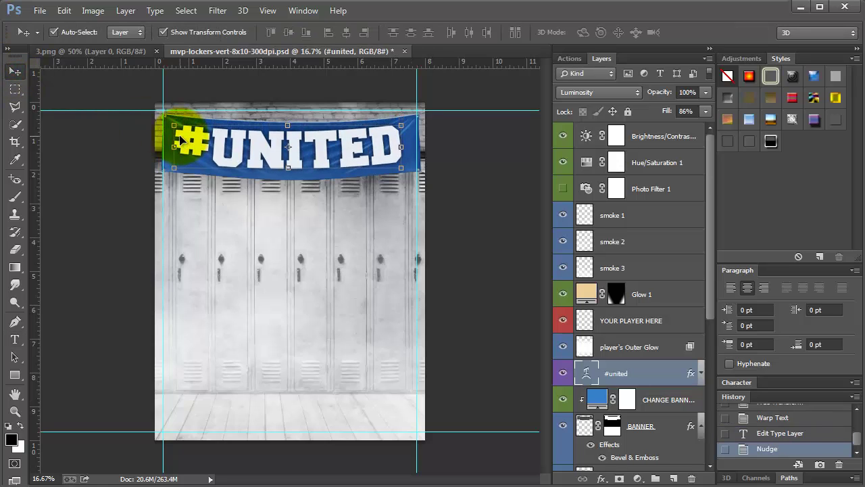
pyautogui.click(16, 338)
pyautogui.click(273, 155)
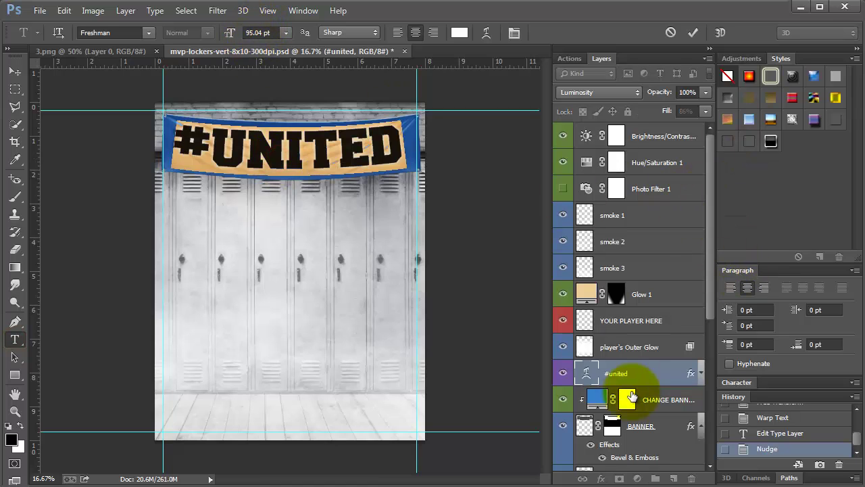
pyautogui.click(459, 32)
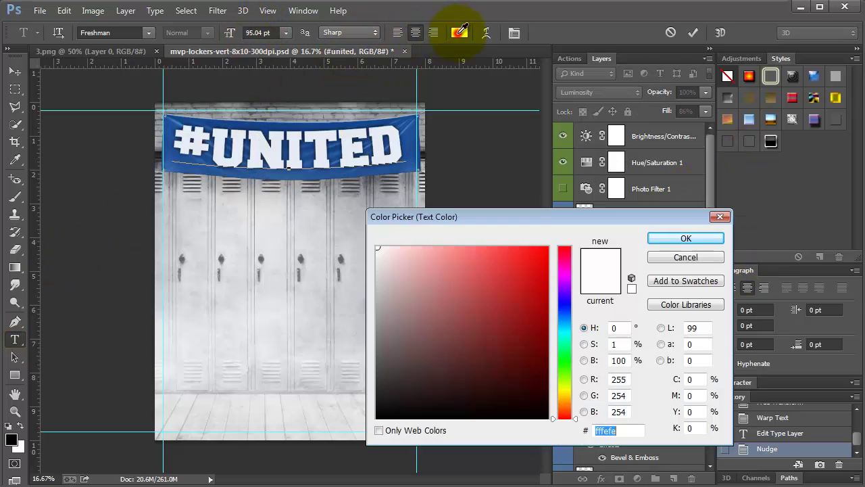
pyautogui.click(542, 325)
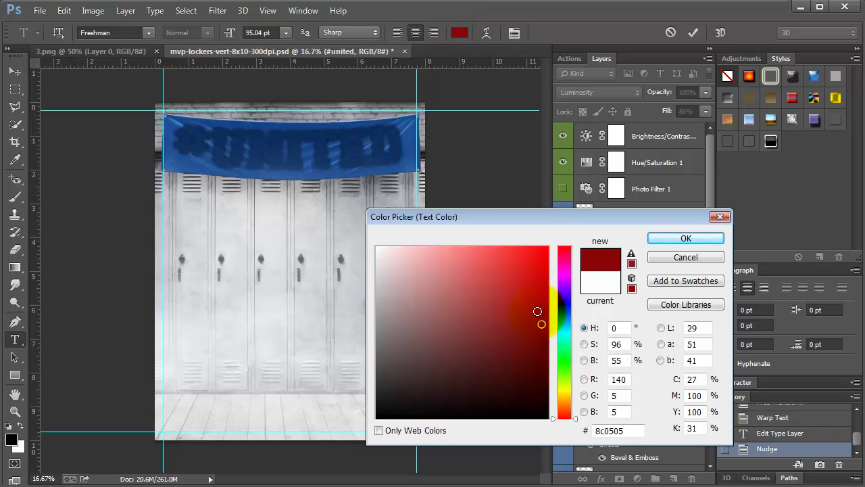
pyautogui.moveTo(538, 311)
pyautogui.mouseDown()
pyautogui.moveTo(517, 280)
pyautogui.moveTo(452, 344)
pyautogui.moveTo(418, 402)
pyautogui.mouseUp()
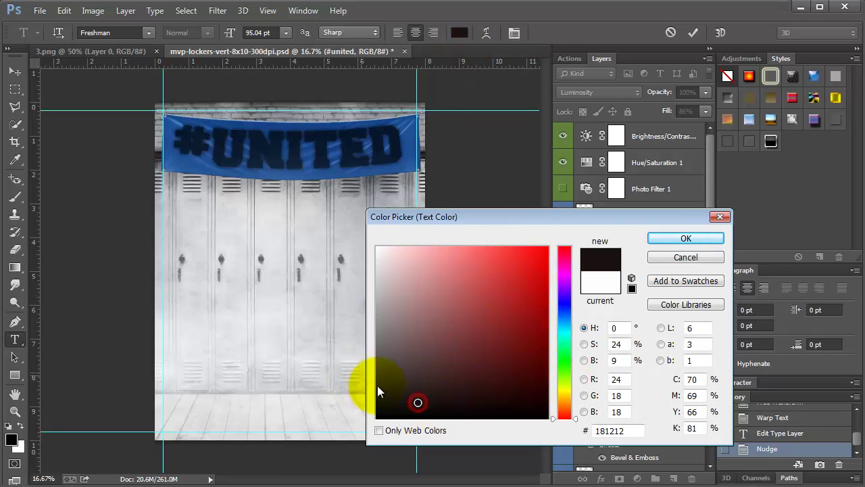
pyautogui.click(404, 390)
pyautogui.click(695, 258)
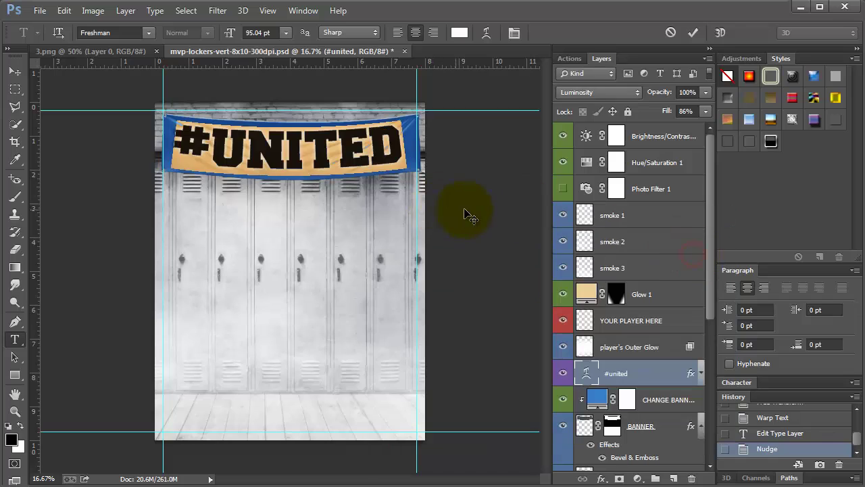
pyautogui.click(231, 138)
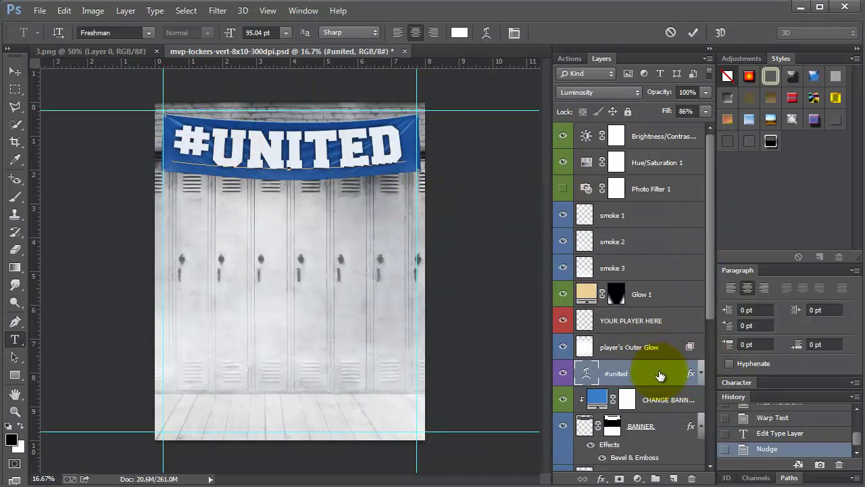
# Switch the #united layer from Luminosity to Normal blending and set its opacity to 78%
pyautogui.moveTo(661, 96); pyautogui.dragTo(782, 75)
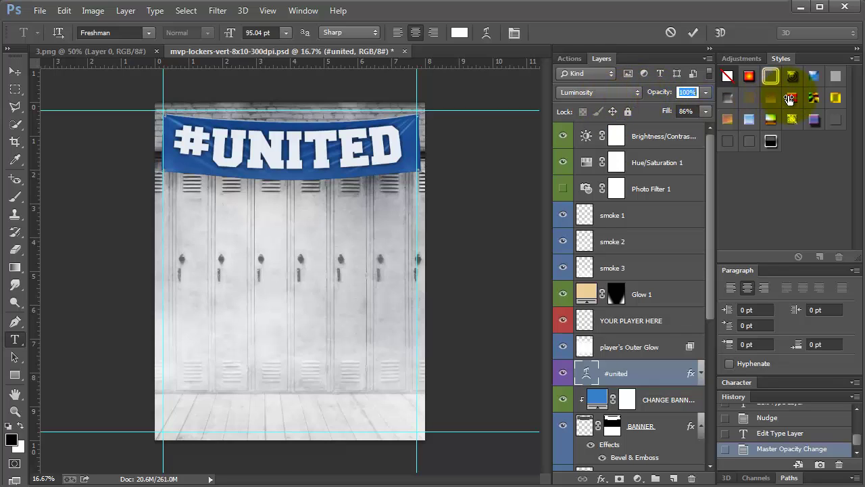
pyautogui.click(593, 94)
pyautogui.click(593, 94)
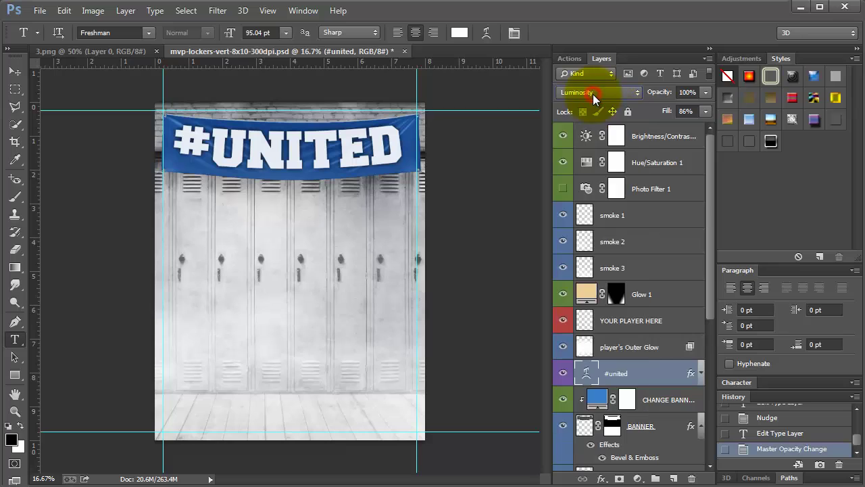
pyautogui.click(593, 94)
pyautogui.click(590, 107)
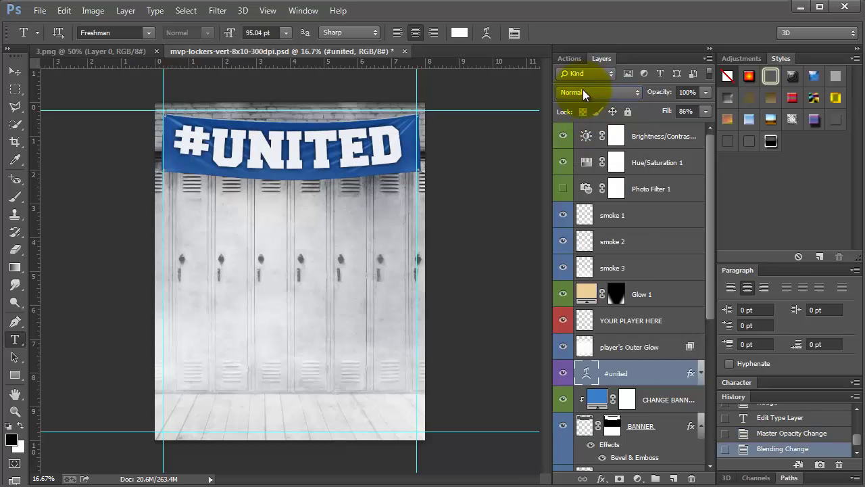
pyautogui.click(583, 92)
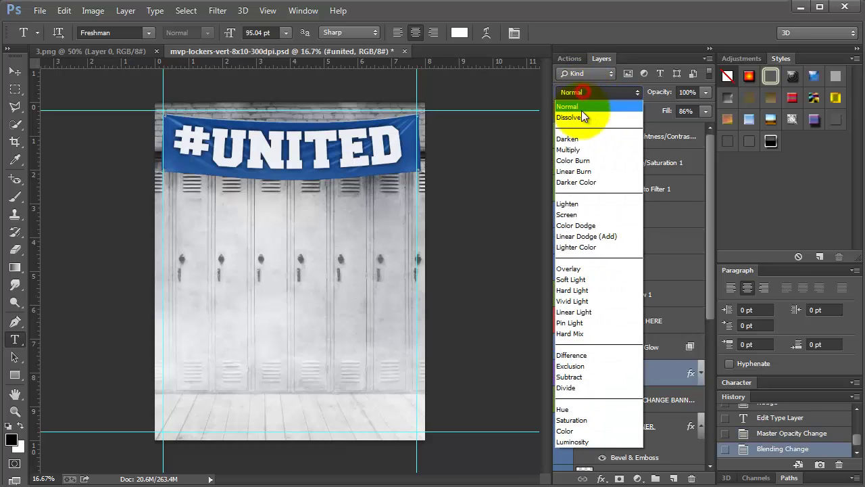
pyautogui.click(593, 443)
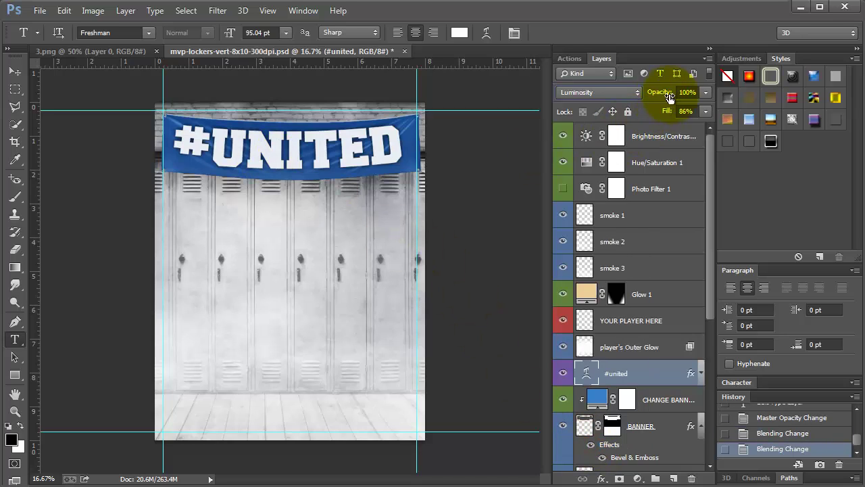
pyautogui.click(580, 93)
pyautogui.click(580, 106)
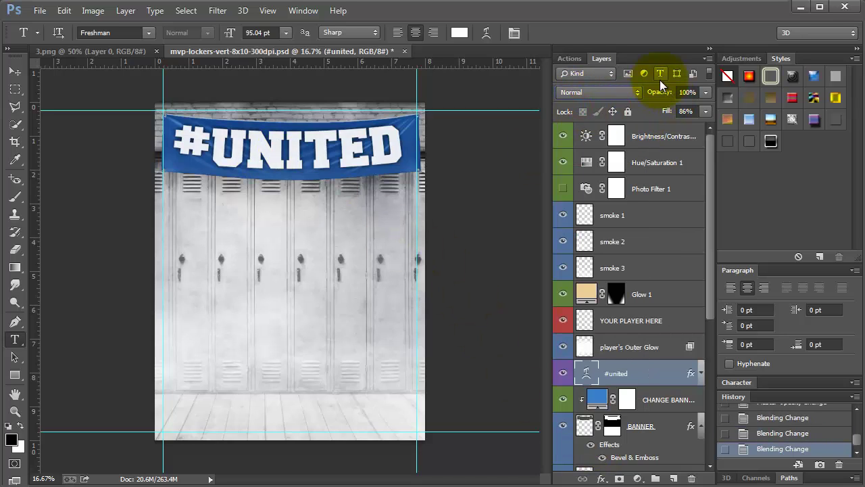
pyautogui.moveTo(660, 92); pyautogui.dragTo(639, 100)
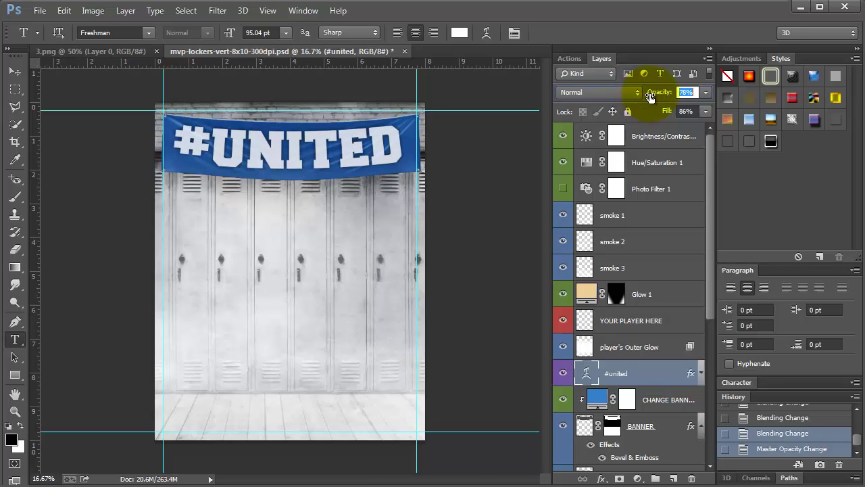
pyautogui.moveTo(649, 97); pyautogui.dragTo(648, 97)
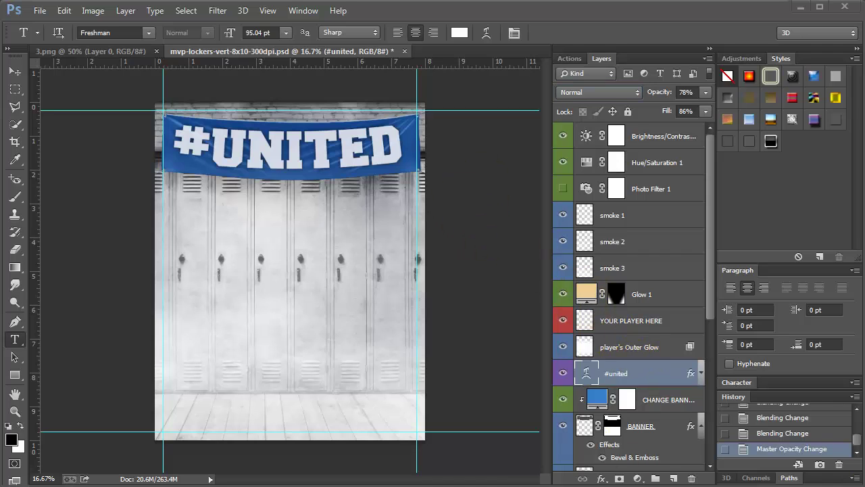
# Open cheerleader.psd through File > Open
pyautogui.click(38, 12)
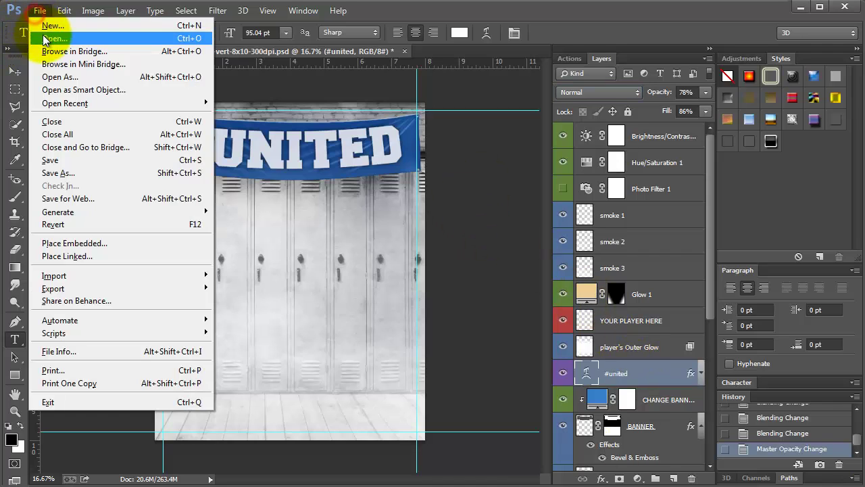
pyautogui.click(46, 36)
pyautogui.click(341, 145)
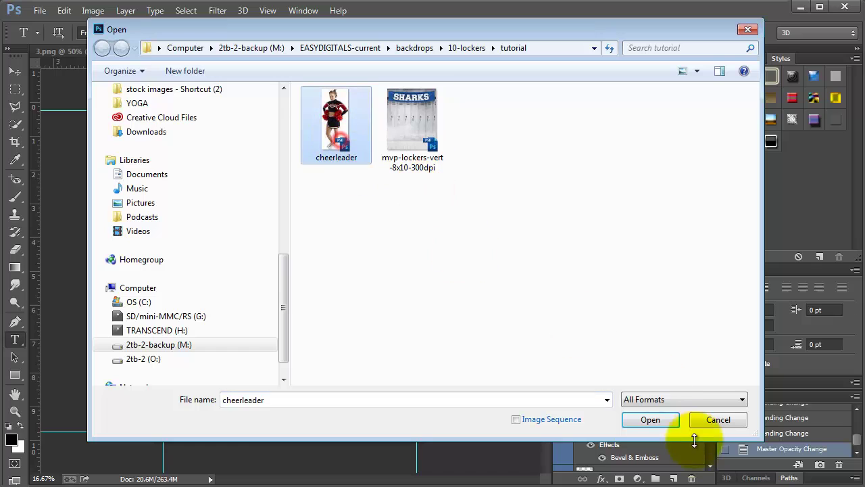
pyautogui.click(650, 420)
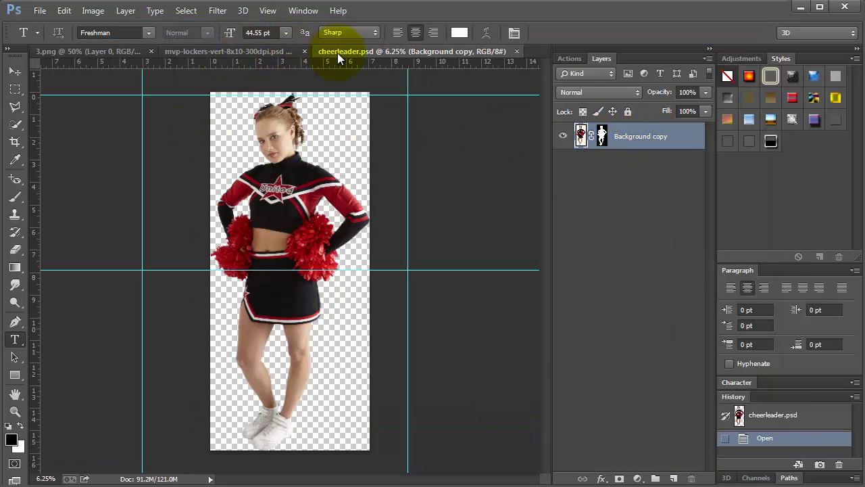
# Float the cheerleader window and drag her layer into the locker poster
pyautogui.moveTo(337, 53); pyautogui.dragTo(598, 147)
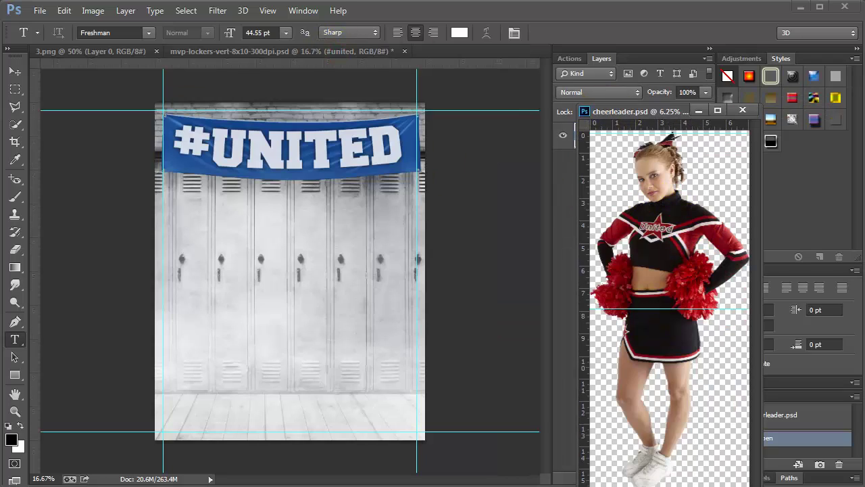
pyautogui.click(15, 71)
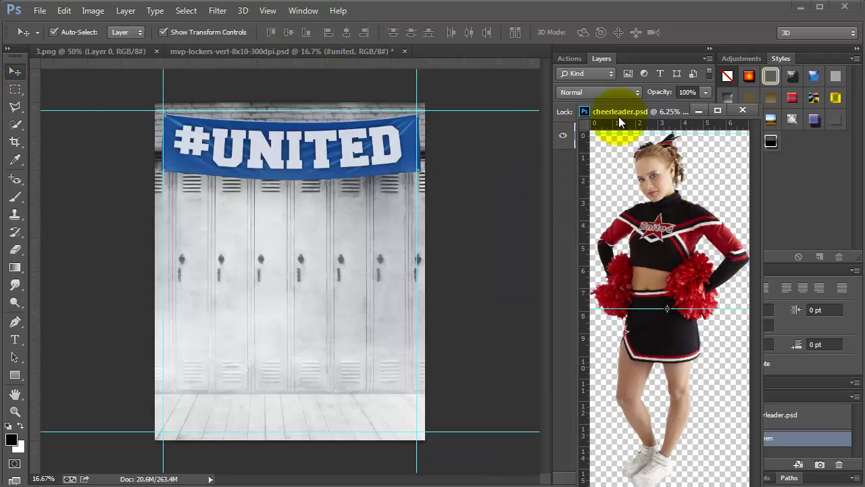
pyautogui.moveTo(619, 113); pyautogui.dragTo(619, 113)
pyautogui.moveTo(649, 152); pyautogui.dragTo(432, 404)
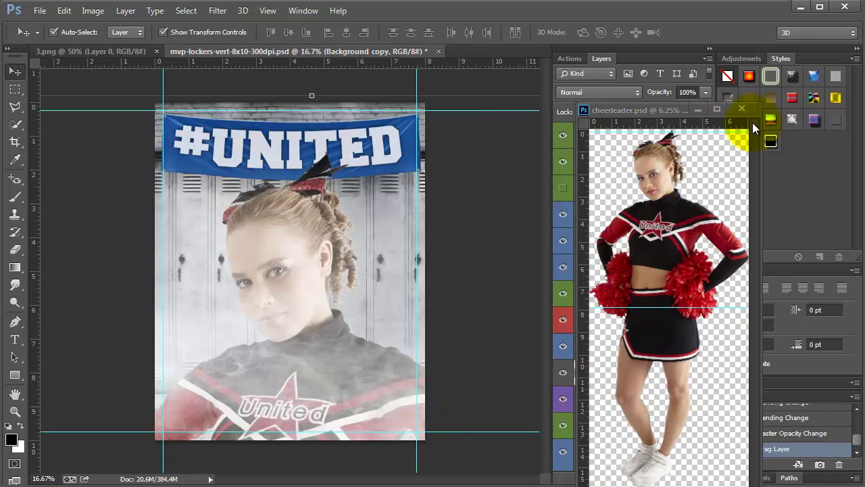
# Close the cheerleader document, move her layer below Glow 1 and convert it to a smart object
pyautogui.click(716, 109)
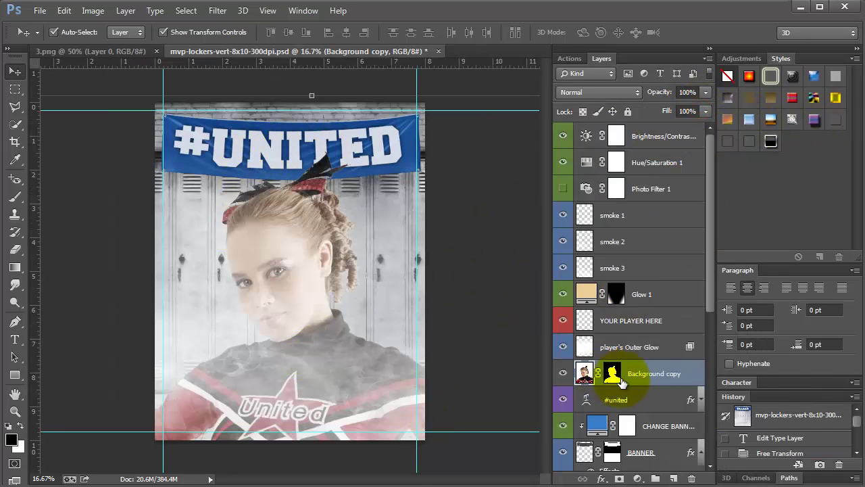
pyautogui.moveTo(645, 378); pyautogui.dragTo(642, 307)
pyautogui.rightClick(648, 319)
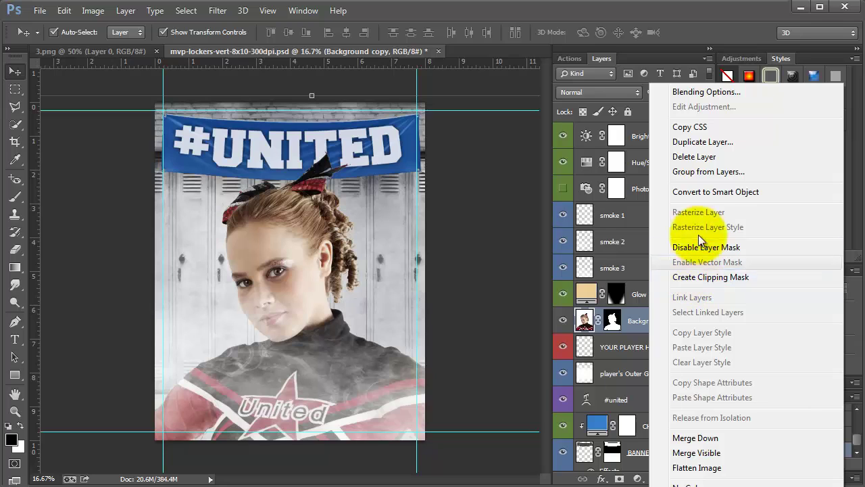
pyautogui.click(698, 193)
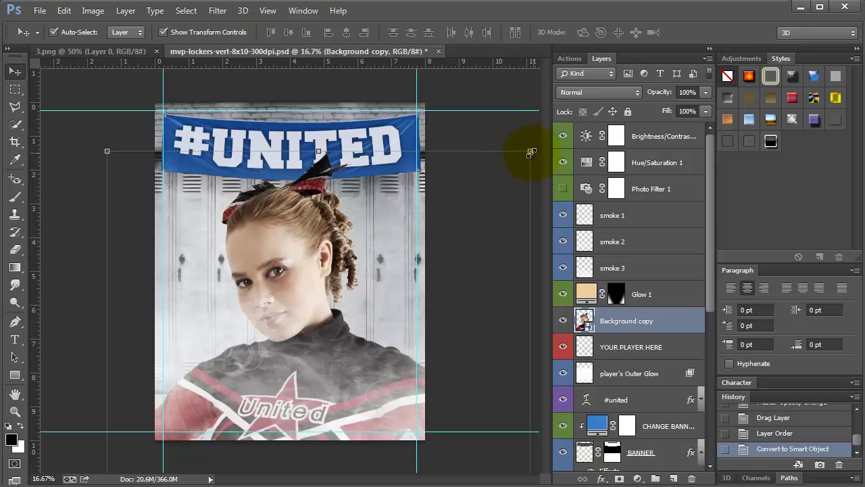
# Scale the cheerleader to about 32% and position her standing on the locker-room floor
pyautogui.moveTo(532, 153); pyautogui.dragTo(290, 152)
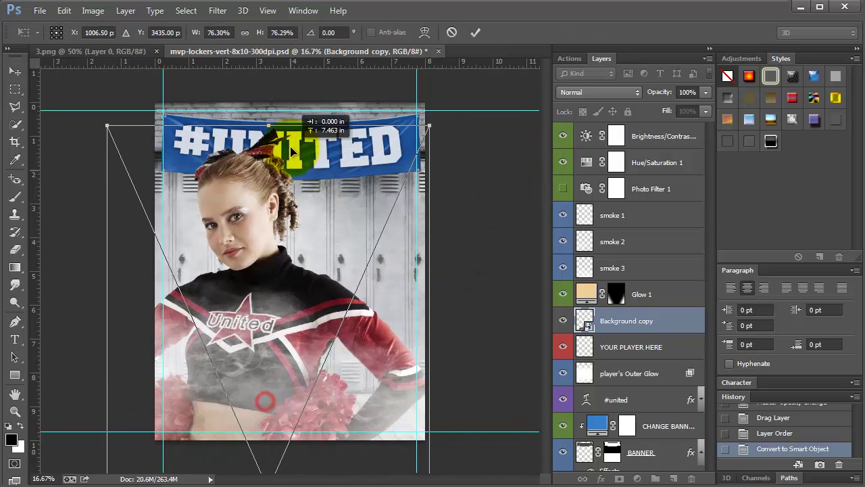
pyautogui.click(430, 125)
pyautogui.moveTo(433, 125); pyautogui.dragTo(295, 162)
pyautogui.moveTo(424, 109); pyautogui.dragTo(351, 278)
pyautogui.moveTo(267, 317); pyautogui.dragTo(270, 193)
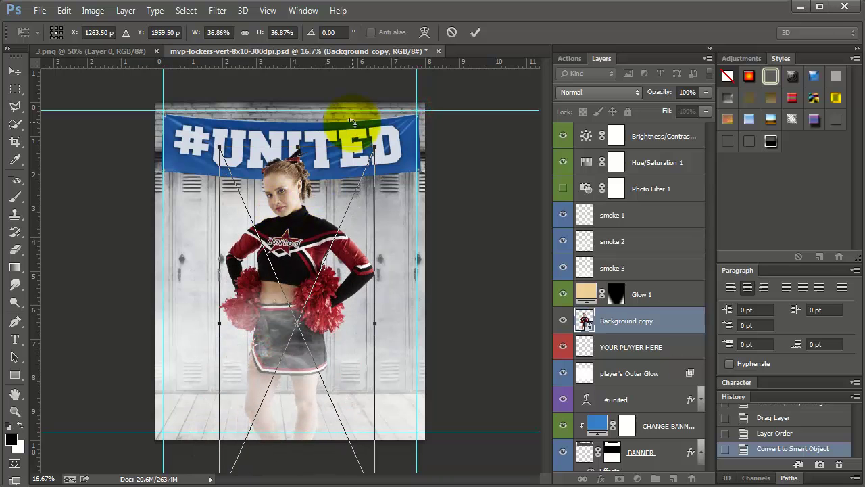
pyautogui.moveTo(371, 146); pyautogui.dragTo(288, 287)
pyautogui.moveTo(247, 355); pyautogui.dragTo(261, 289)
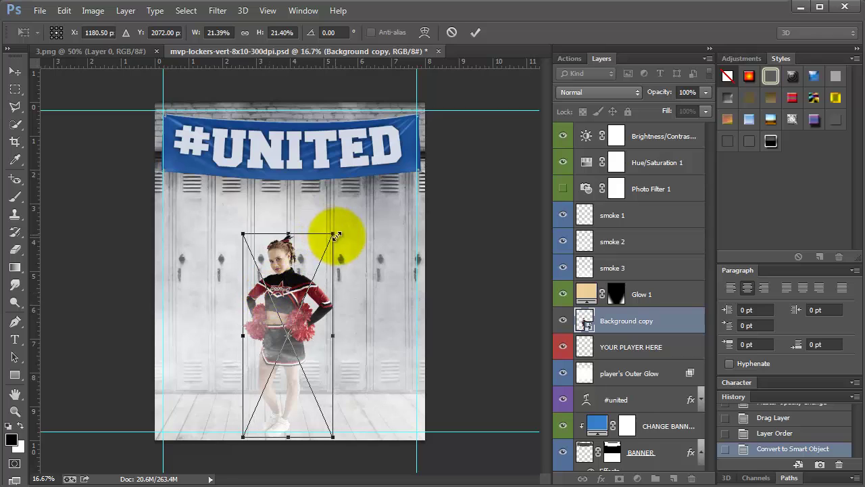
pyautogui.moveTo(329, 234); pyautogui.dragTo(388, 135)
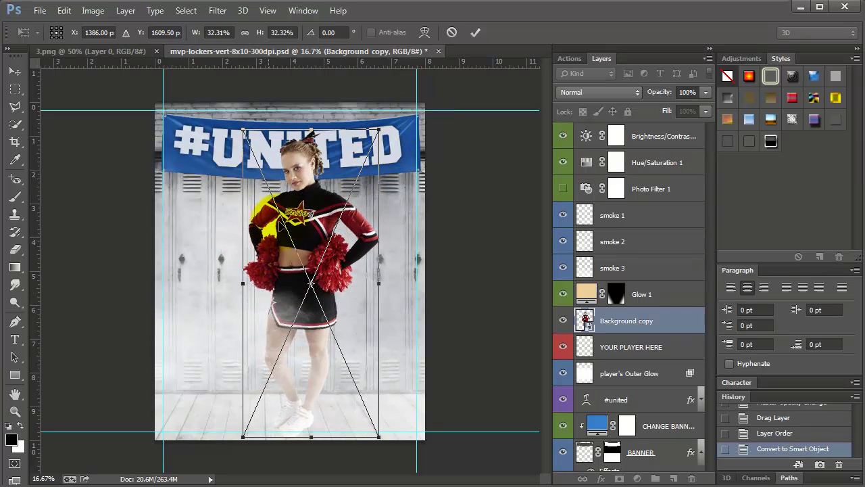
pyautogui.moveTo(284, 210); pyautogui.dragTo(280, 213)
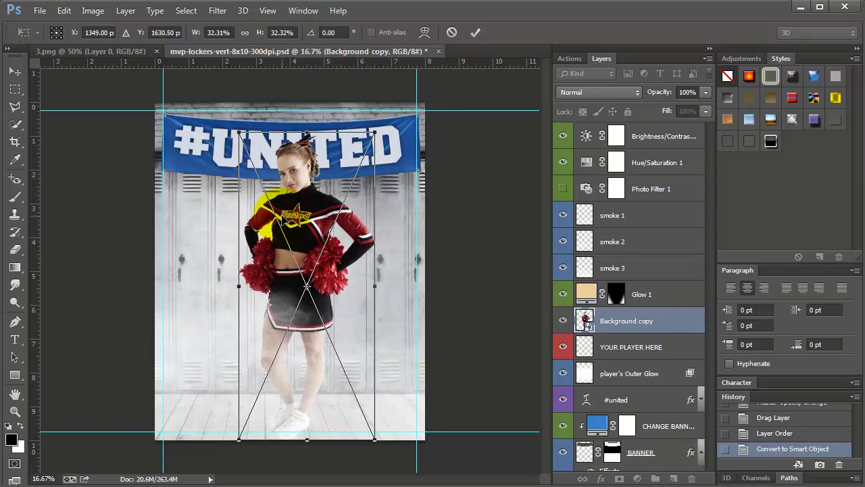
# Apply the transform, hide smoke 3, smoke 2, smoke 1 and the floor overlay, then reselect the cheerleader
pyautogui.press('Return')
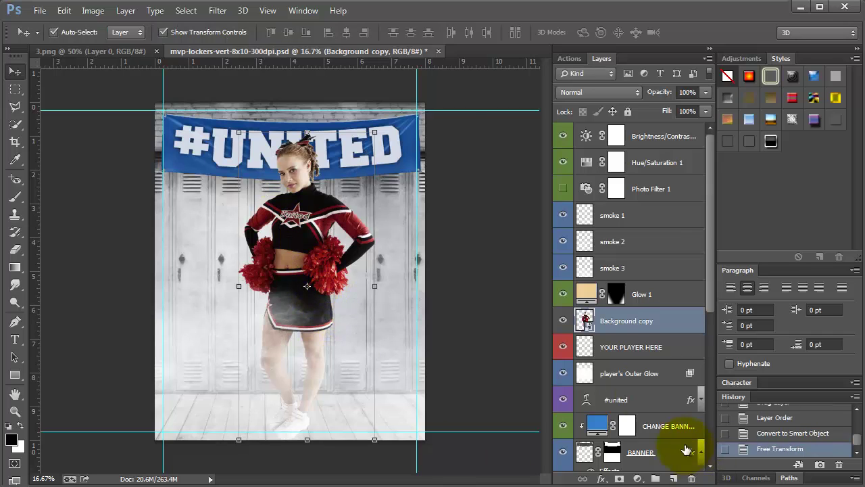
pyautogui.click(562, 273)
pyautogui.click(562, 245)
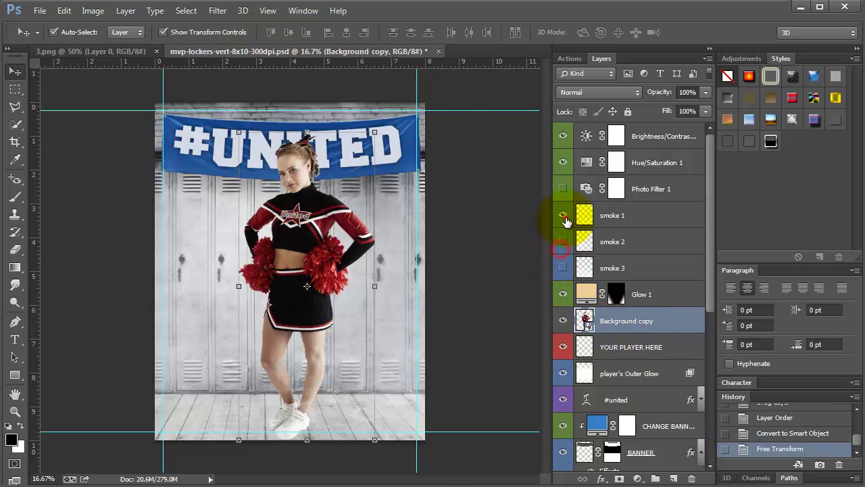
pyautogui.click(566, 222)
pyautogui.scroll(-5, 643, 395)
pyautogui.scroll(-3, 643, 394)
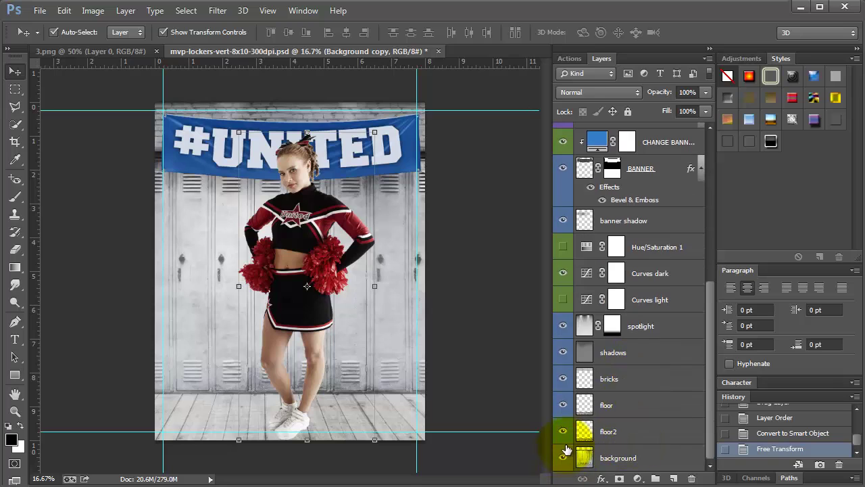
pyautogui.click(562, 406)
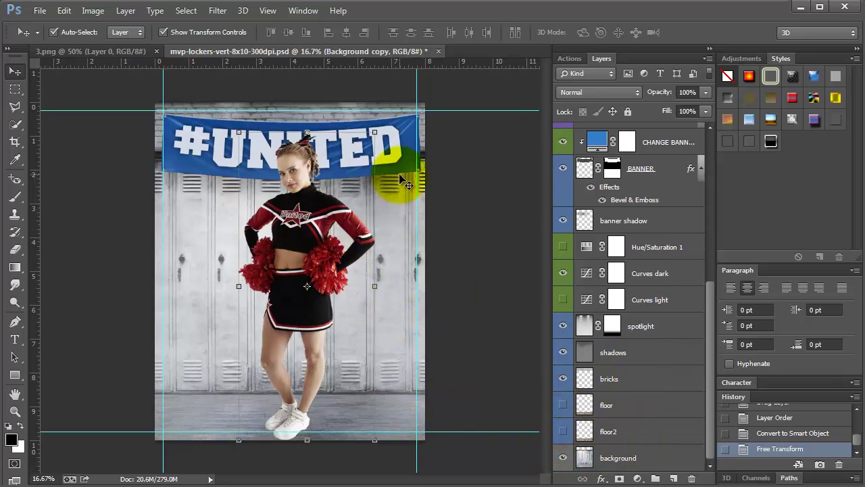
pyautogui.click(341, 238)
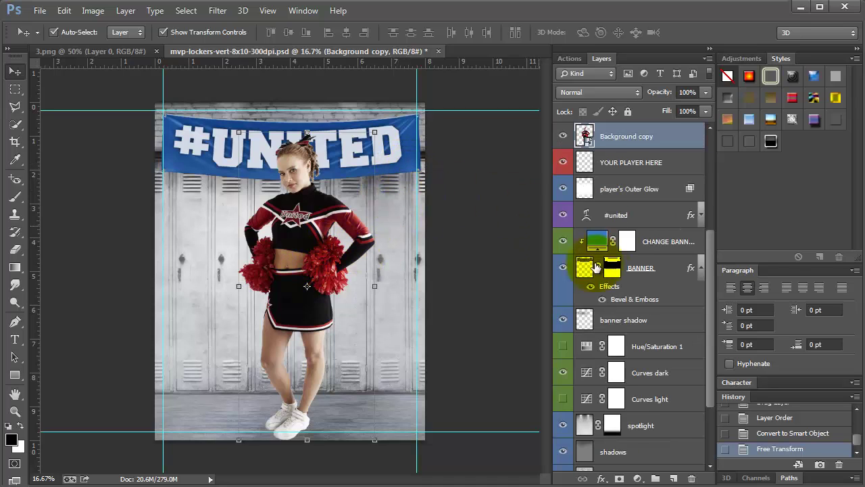
pyautogui.scroll(1, 611, 279)
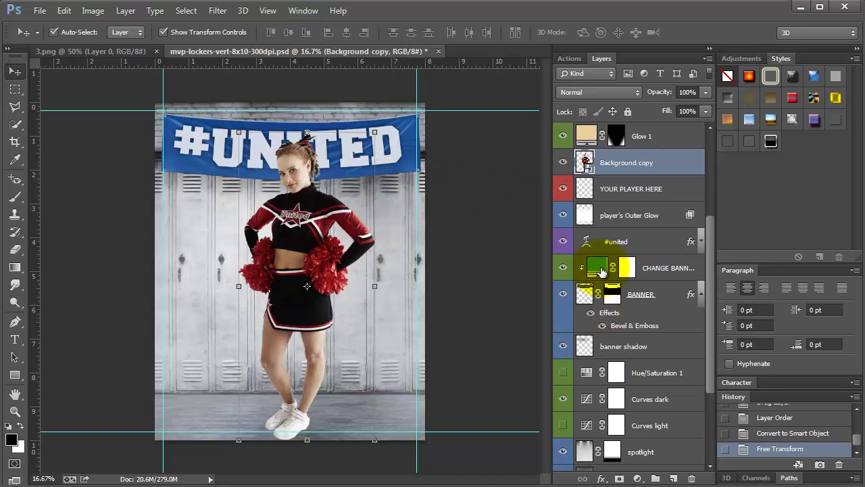
# Recolour the CHANGE BANNER fill to red #c40013
pyautogui.doubleClick(597, 269)
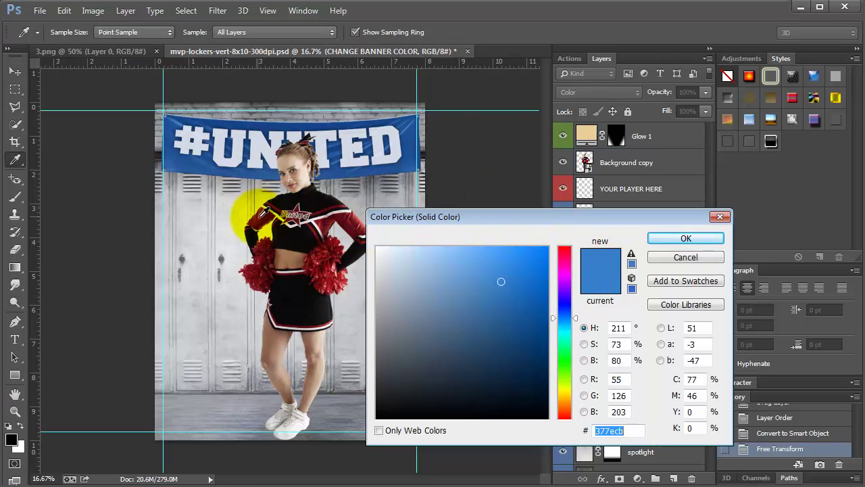
pyautogui.click(260, 213)
pyautogui.moveTo(532, 286); pyautogui.dragTo(561, 286)
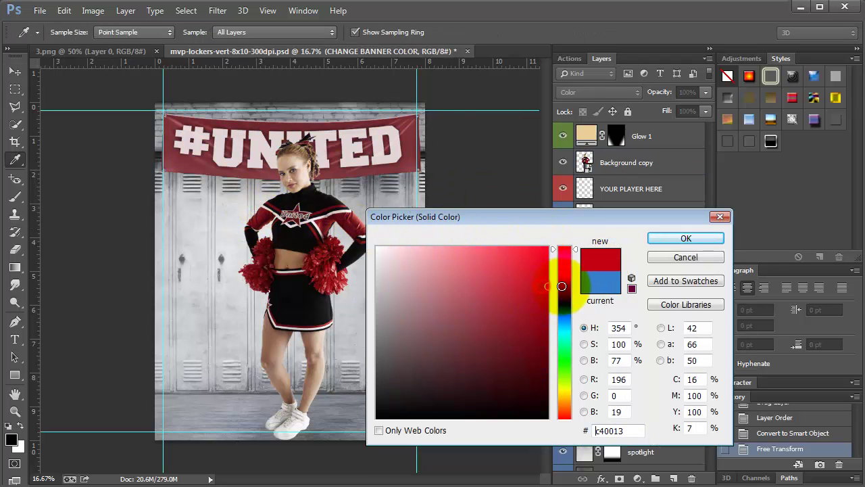
pyautogui.click(666, 241)
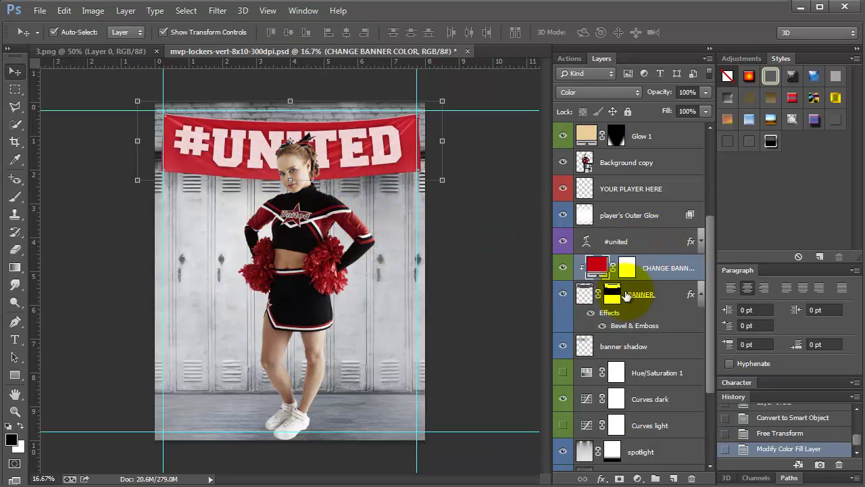
# Darken the banner fill further to a deep red, about #9b0101
pyautogui.doubleClick(597, 267)
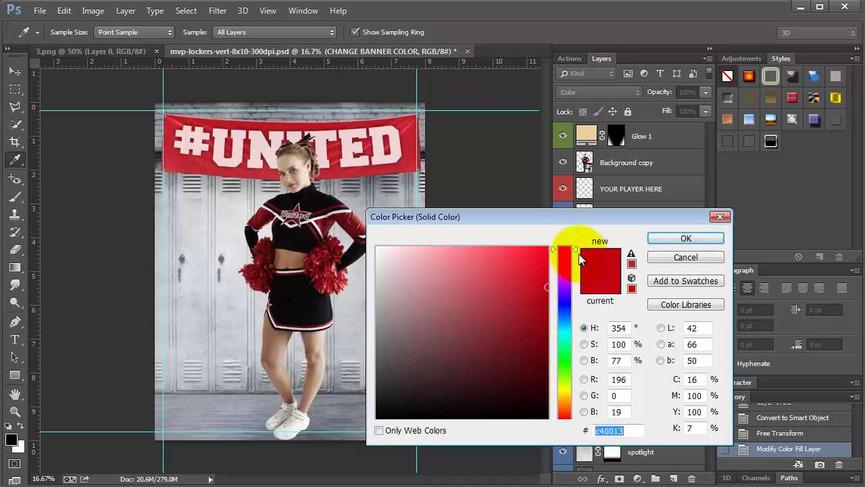
pyautogui.moveTo(576, 253); pyautogui.dragTo(579, 229)
pyautogui.moveTo(549, 287)
pyautogui.mouseDown()
pyautogui.moveTo(551, 261)
pyautogui.moveTo(547, 306)
pyautogui.mouseUp()
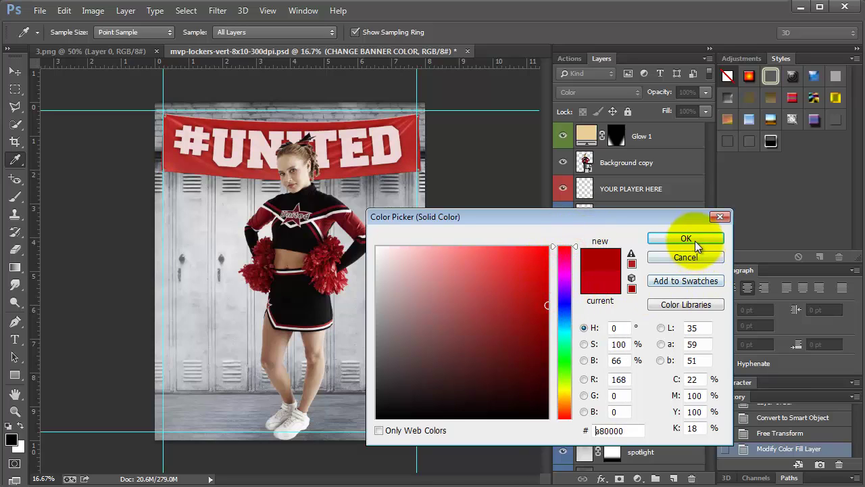
pyautogui.moveTo(520, 340)
pyautogui.mouseDown()
pyautogui.moveTo(563, 306)
pyautogui.moveTo(562, 315)
pyautogui.mouseUp()
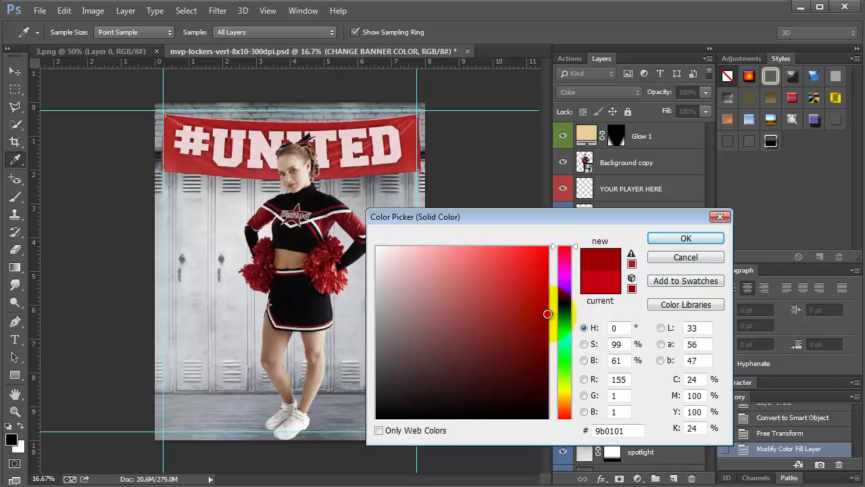
pyautogui.click(694, 242)
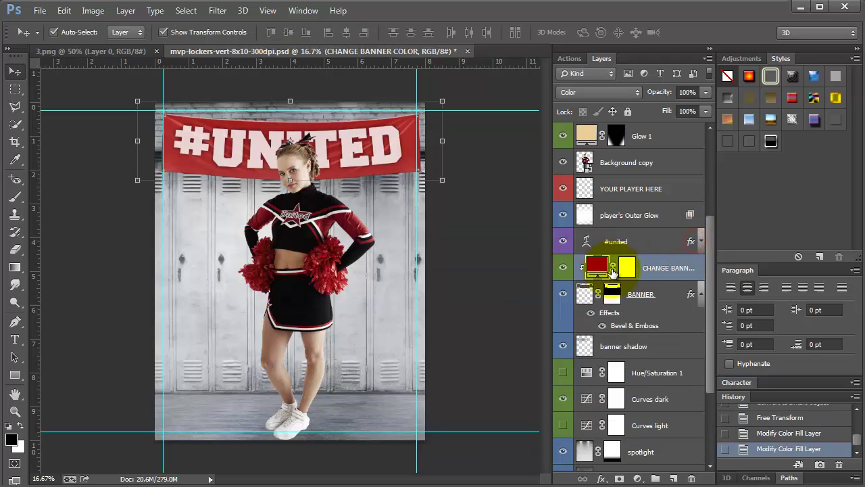
# Adjust the #united text layer's opacity and set its blend mode to Luminosity
pyautogui.click(630, 243)
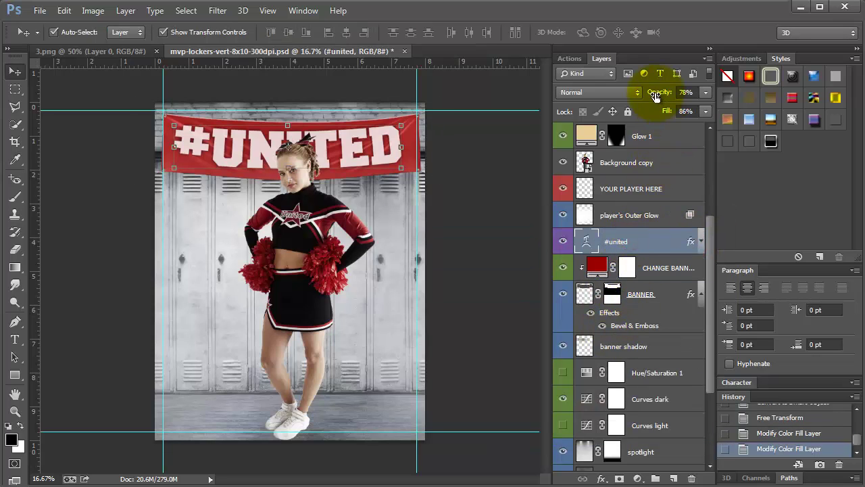
pyautogui.moveTo(656, 93); pyautogui.dragTo(698, 93)
pyautogui.click(602, 92)
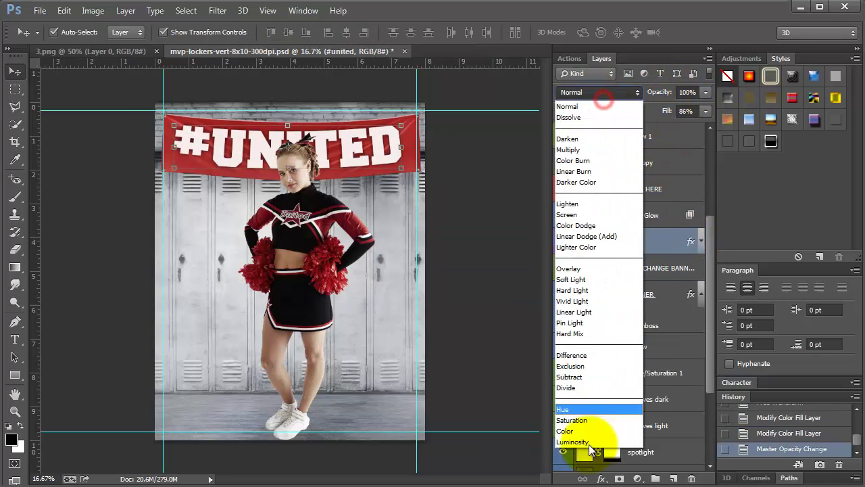
pyautogui.click(585, 443)
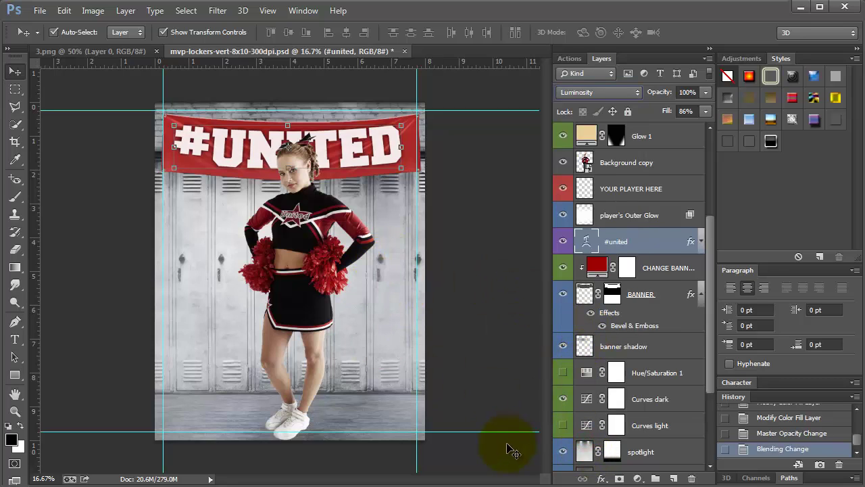
pyautogui.scroll(-2, 580, 318)
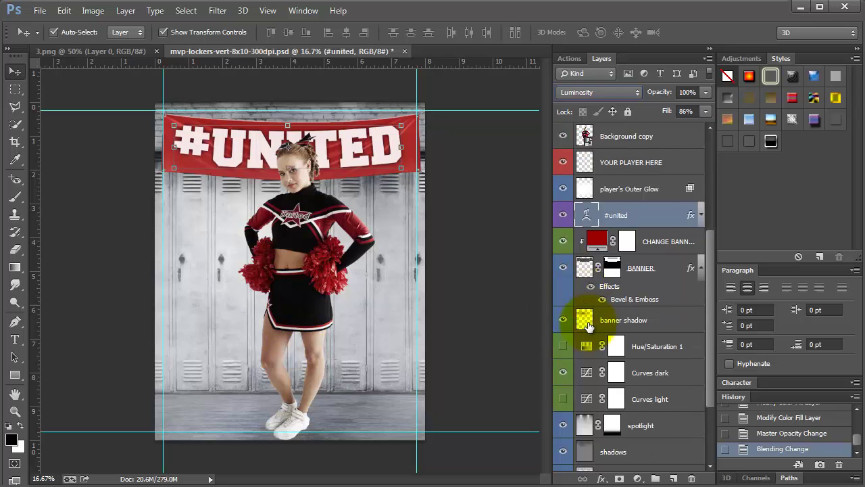
pyautogui.scroll(3, 622, 386)
# Transform the player's Outer Glow taller and narrower, about 75% width and 118% height
pyautogui.click(610, 242)
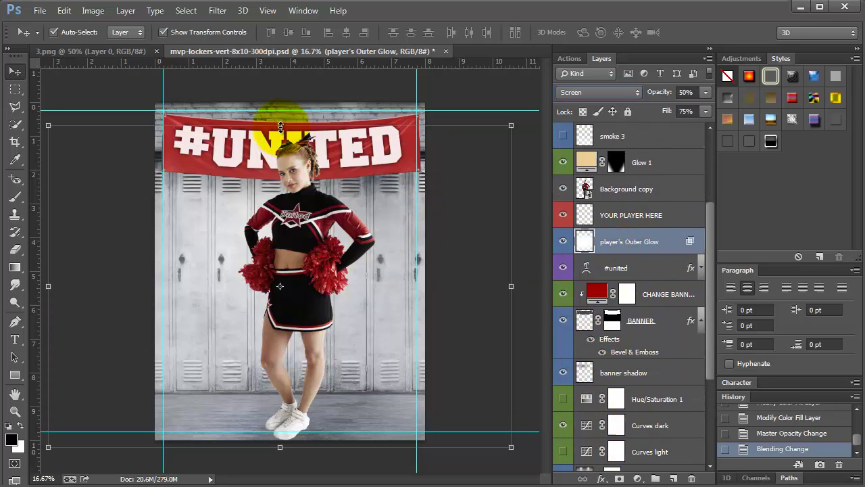
pyautogui.moveTo(280, 125); pyautogui.dragTo(280, 73)
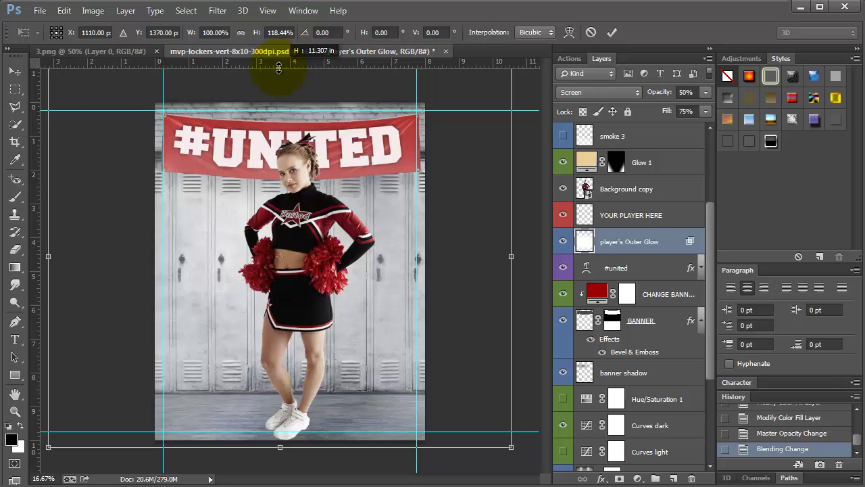
pyautogui.moveTo(512, 255); pyautogui.dragTo(467, 257)
pyautogui.moveTo(52, 256); pyautogui.dragTo(121, 256)
pyautogui.press('Return')
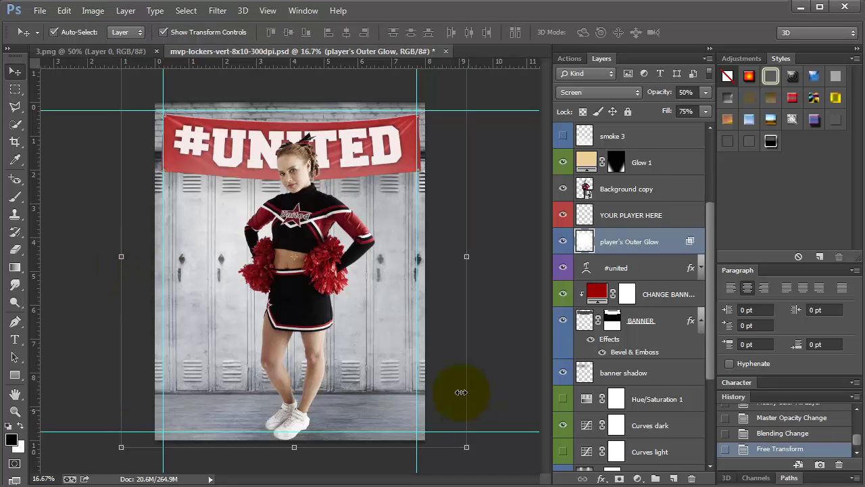
pyautogui.scroll(-5, 681, 454)
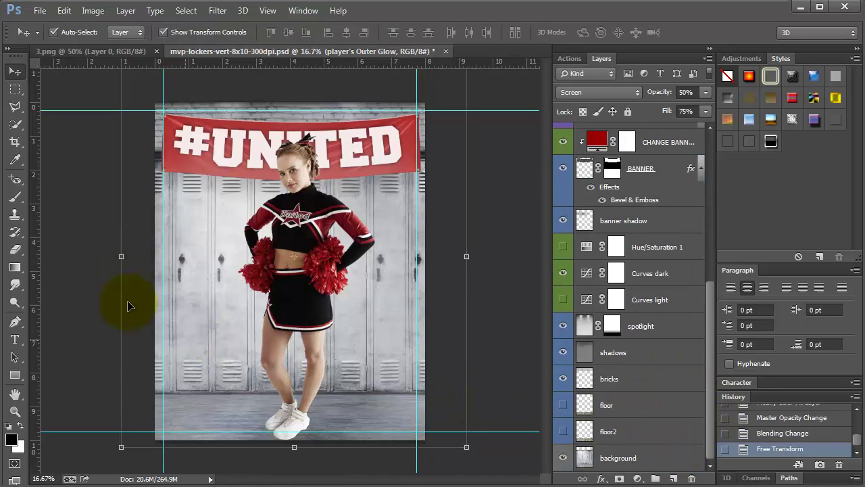
pyautogui.click(15, 268)
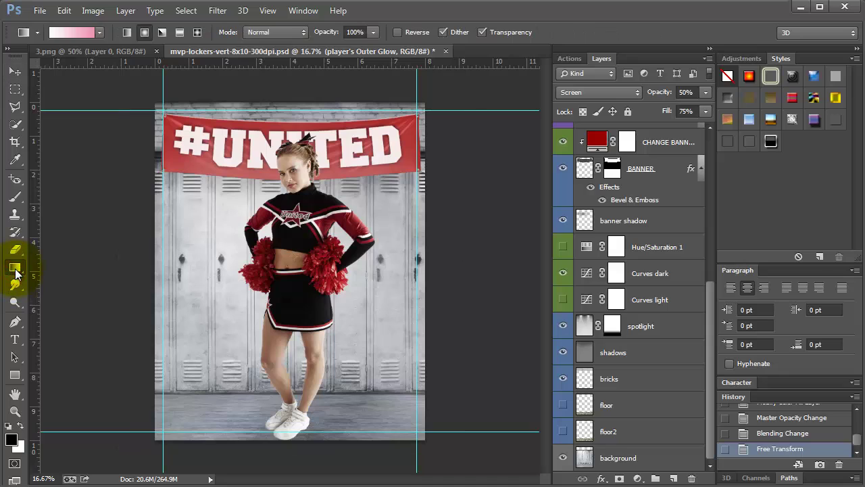
# Switch the gradient to Radial, then undo a trial pink gradient at the feet
pyautogui.rightClick(15, 269)
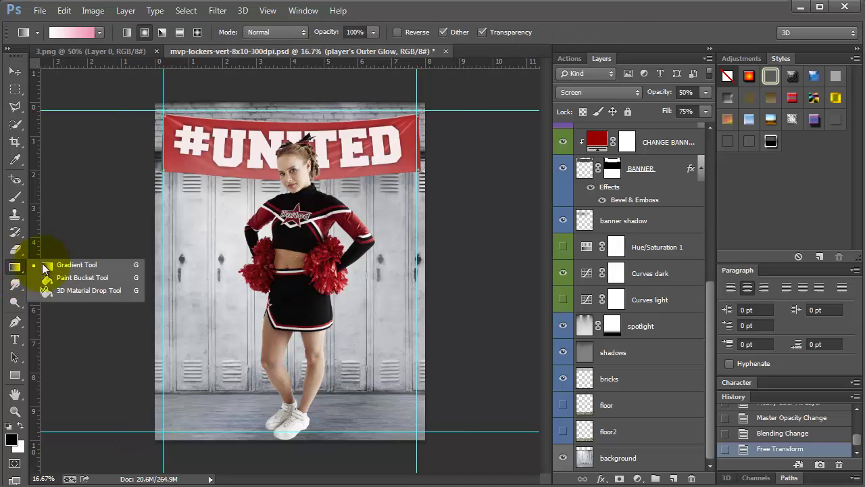
pyautogui.click(144, 32)
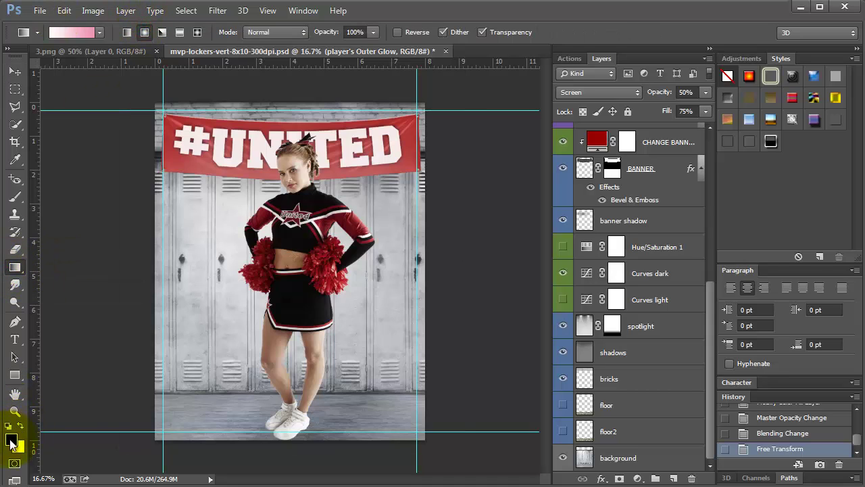
pyautogui.moveTo(272, 411); pyautogui.dragTo(411, 468)
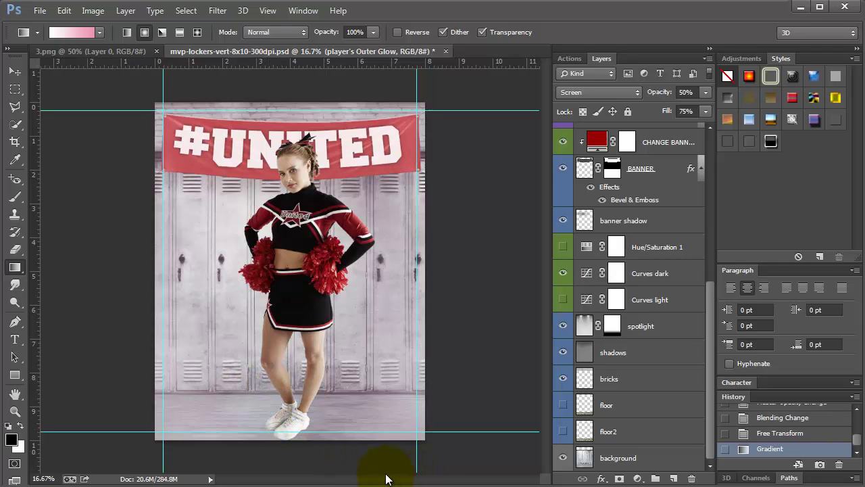
pyautogui.hotkey('ctrl', 'z')
# Choose the Foreground to Transparent gradient preset
pyautogui.click(62, 32)
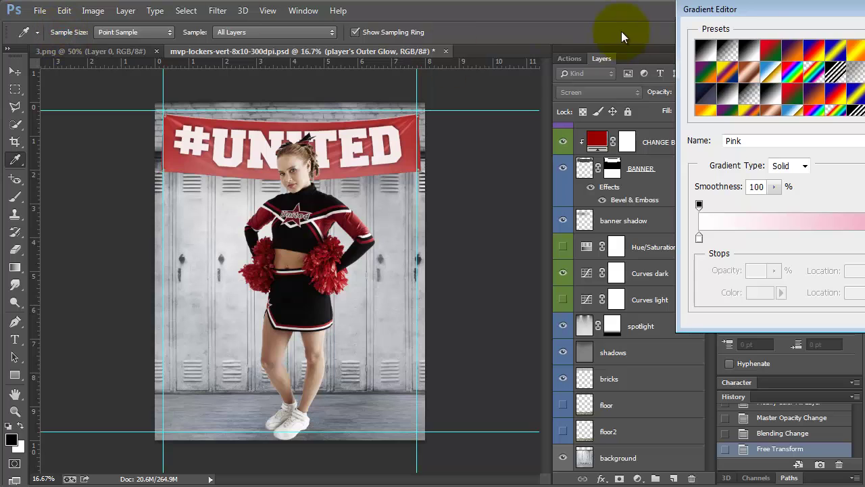
pyautogui.moveTo(757, 9); pyautogui.dragTo(579, 63)
pyautogui.click(550, 105)
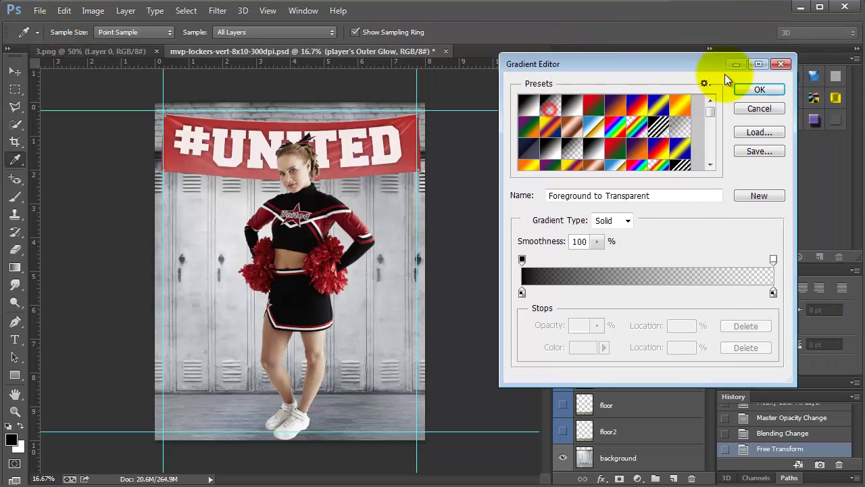
pyautogui.click(761, 90)
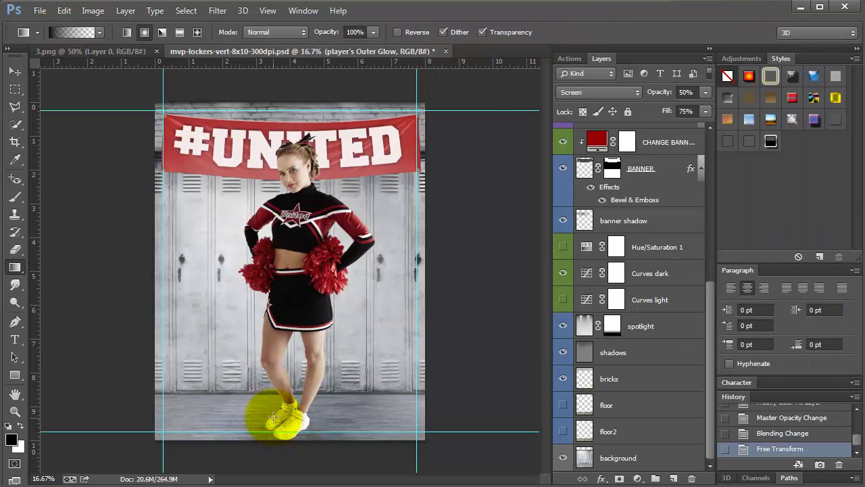
# Paint a trial shadow gradient around the feet and set Normal blending at full opacity
pyautogui.moveTo(261, 412); pyautogui.dragTo(336, 445)
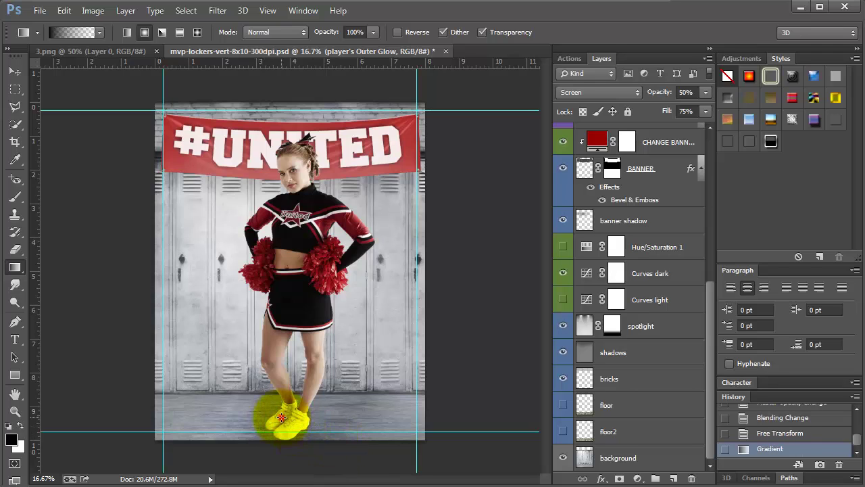
pyautogui.press('0')
pyautogui.hotkey('shift', 'alt', 'n')
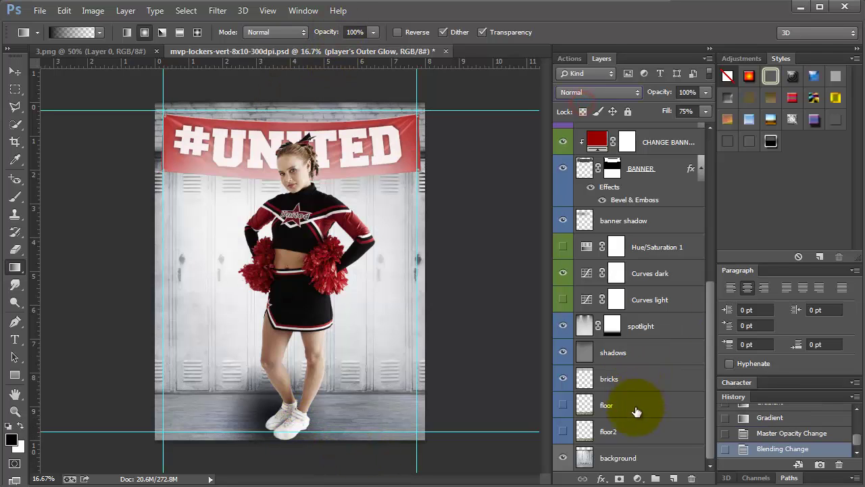
pyautogui.scroll(3, 636, 304)
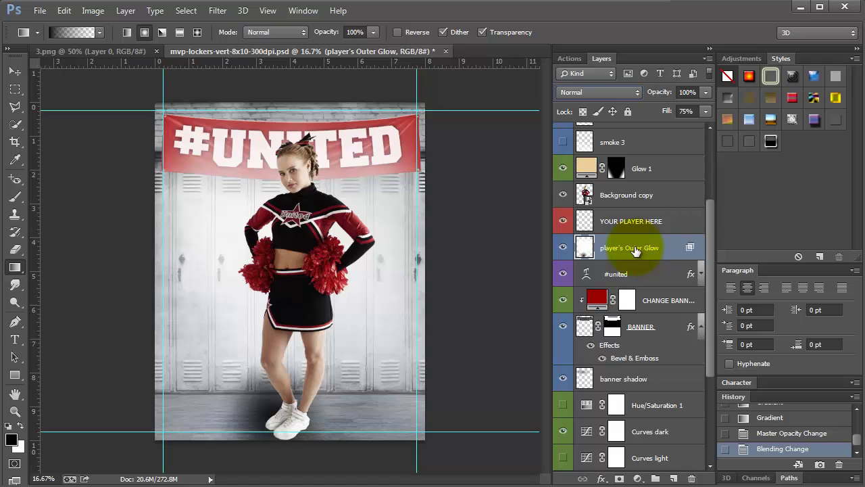
pyautogui.scroll(1, 784, 432)
pyautogui.scroll(-1, 782, 436)
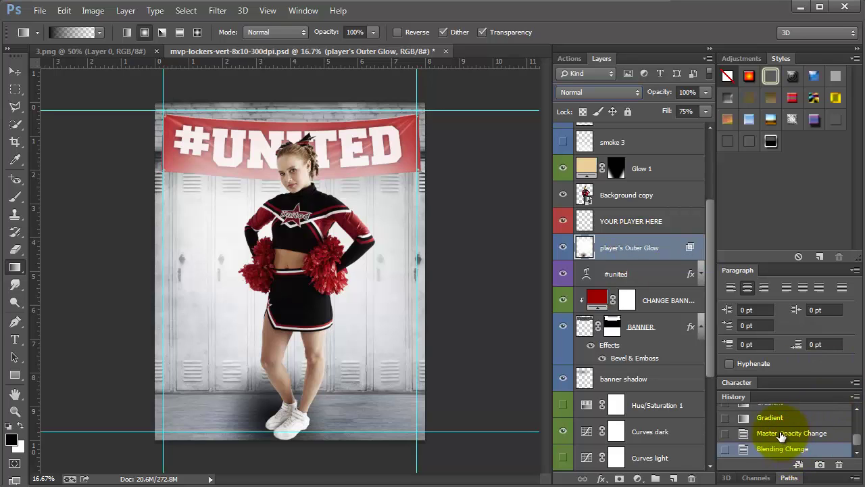
pyautogui.scroll(1, 782, 436)
# Revert the trial gradients, add Layer 1 above YOUR PLAYER HERE and paint a radial shadow there
pyautogui.click(776, 411)
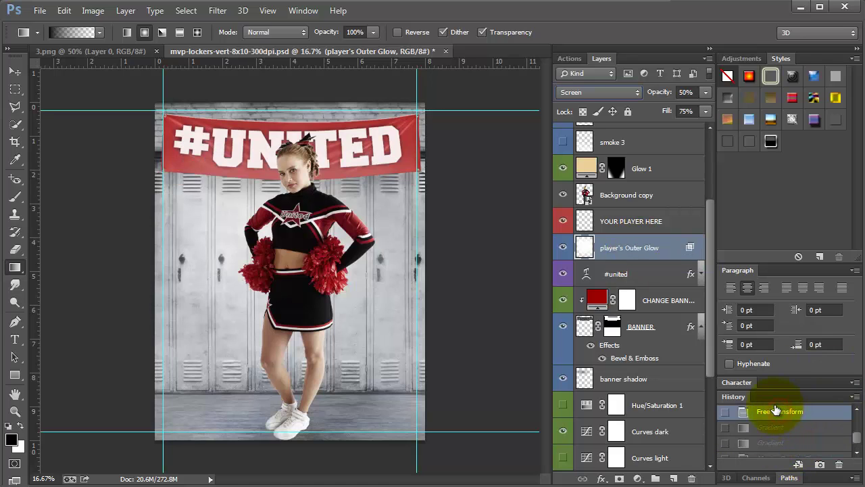
pyautogui.click(670, 479)
pyautogui.moveTo(638, 243); pyautogui.dragTo(622, 213)
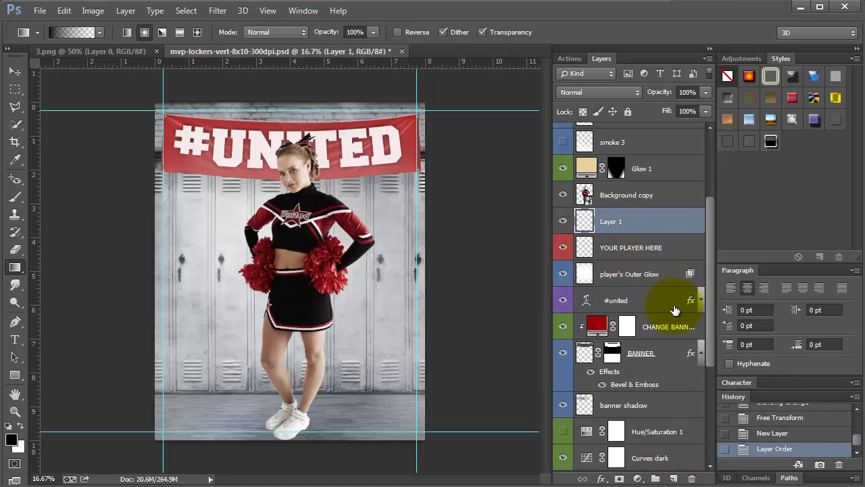
pyautogui.moveTo(278, 422); pyautogui.dragTo(356, 467)
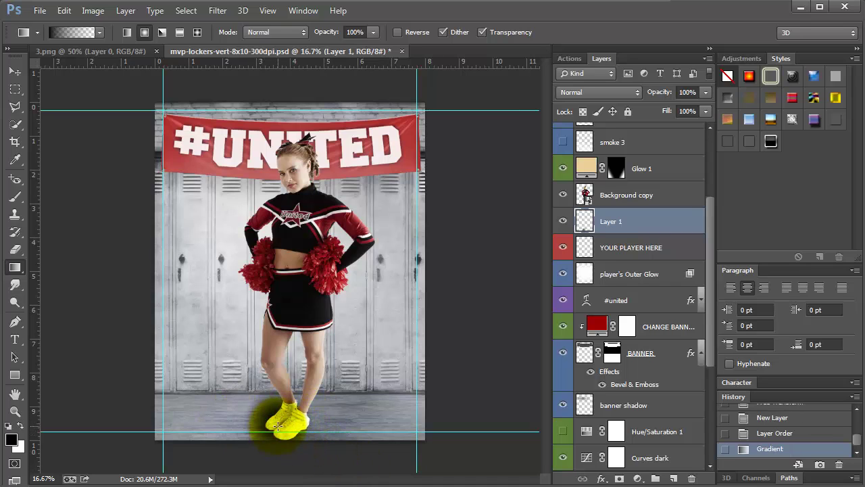
# Flatten and narrow the shadow, then place it directly beneath the sneakers
pyautogui.click(14, 106)
pyautogui.click(15, 71)
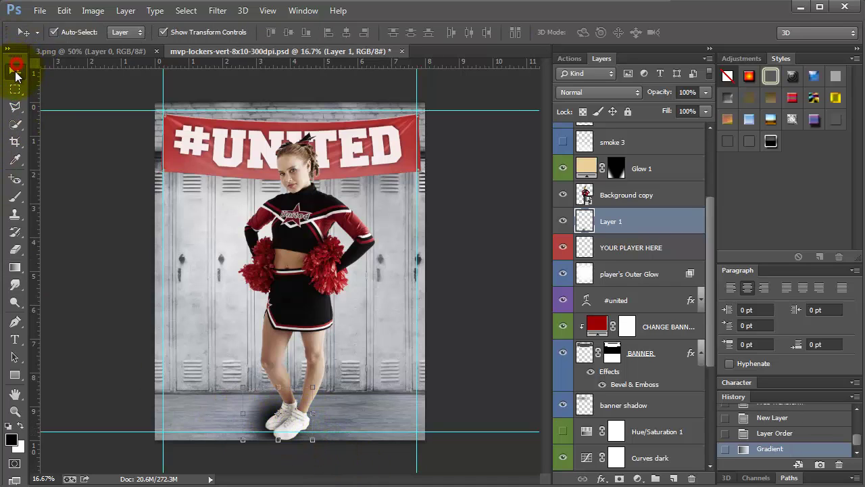
pyautogui.moveTo(226, 404); pyautogui.dragTo(337, 414)
pyautogui.moveTo(289, 387); pyautogui.dragTo(289, 413)
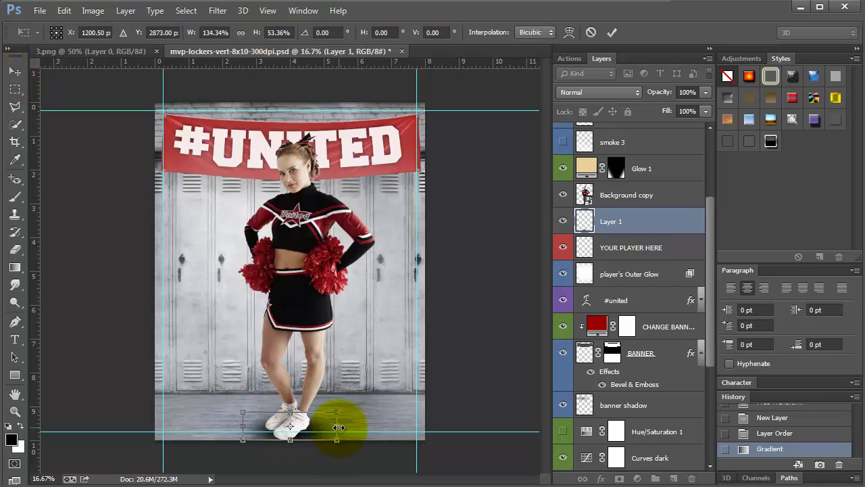
pyautogui.moveTo(337, 425); pyautogui.dragTo(255, 423)
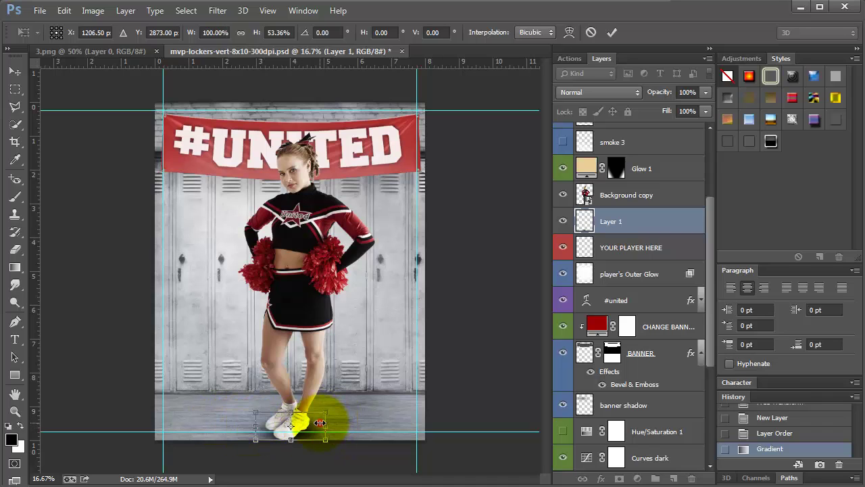
pyautogui.moveTo(319, 422); pyautogui.dragTo(315, 424)
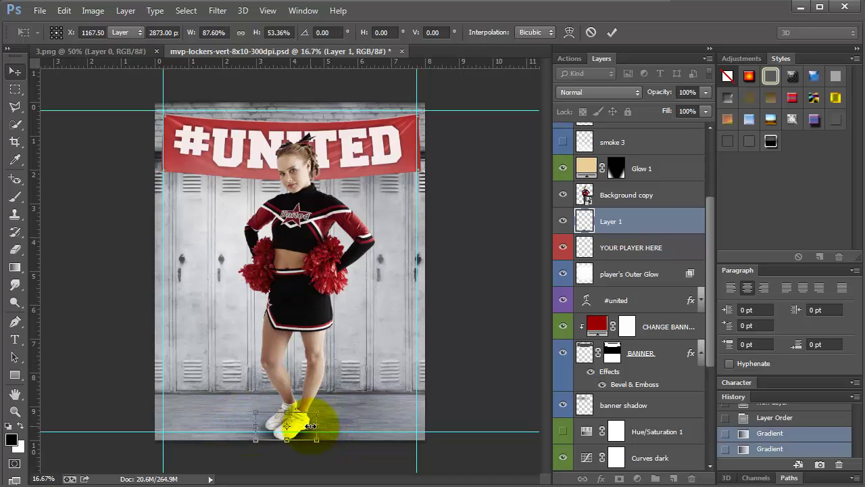
pyautogui.press('Return')
pyautogui.moveTo(356, 394); pyautogui.dragTo(342, 440)
pyautogui.press('Return')
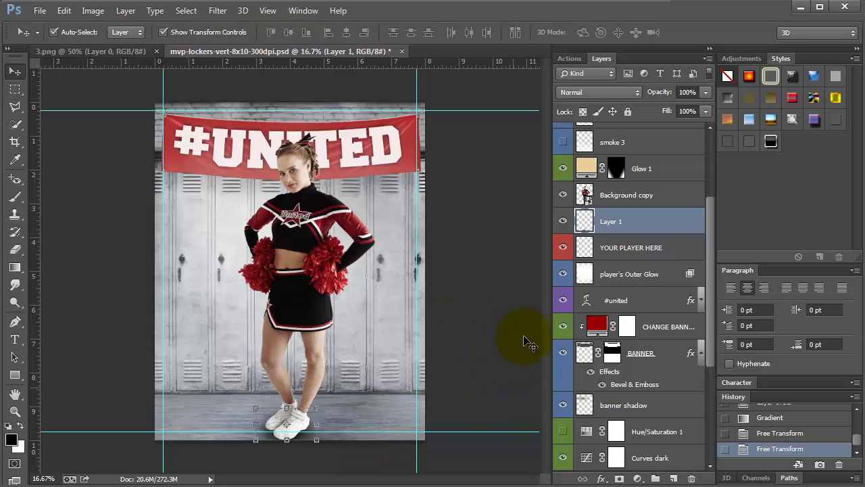
# Add Layer 2 with a black radial gradient squashed flat under the feet
pyautogui.click(674, 479)
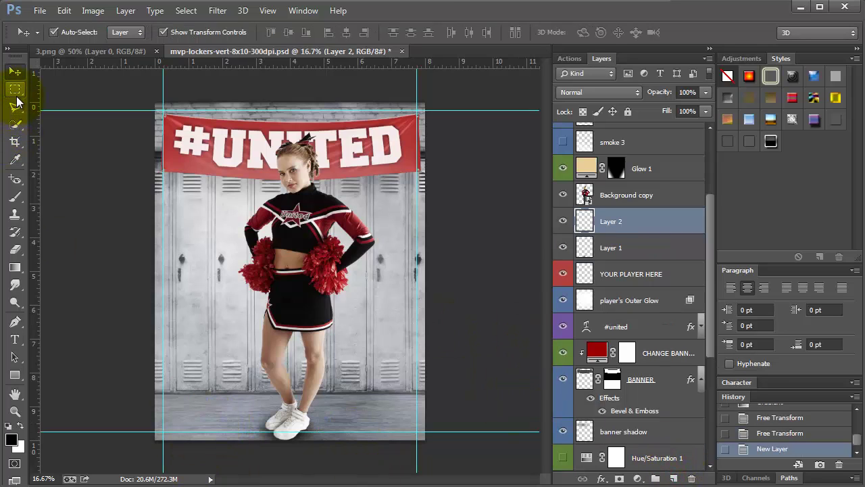
pyautogui.click(15, 196)
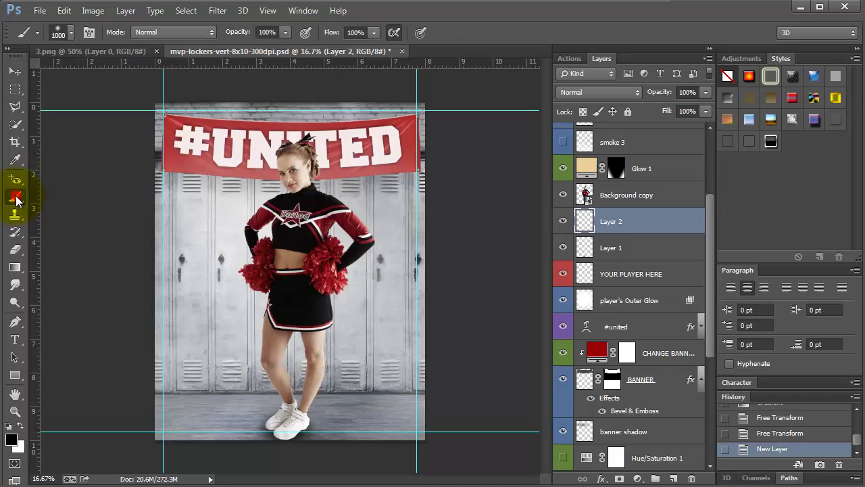
pyautogui.click(15, 268)
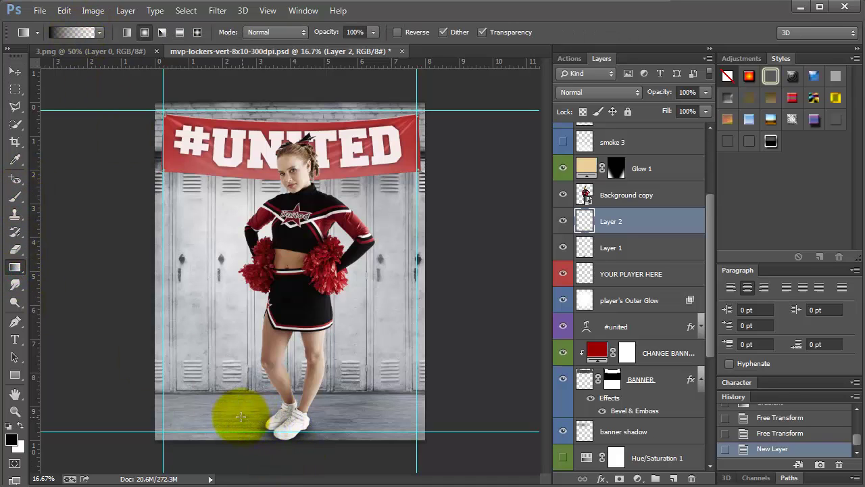
pyautogui.moveTo(247, 320); pyautogui.dragTo(312, 370)
pyautogui.click(15, 71)
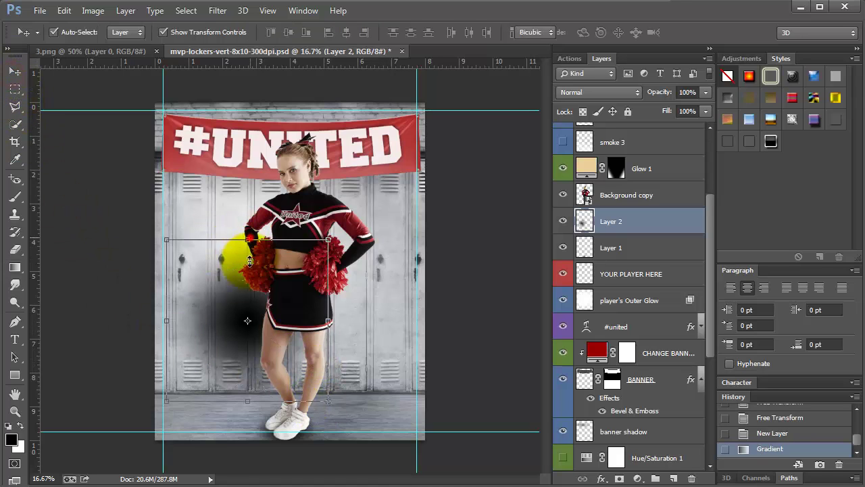
pyautogui.moveTo(248, 319); pyautogui.dragTo(299, 430)
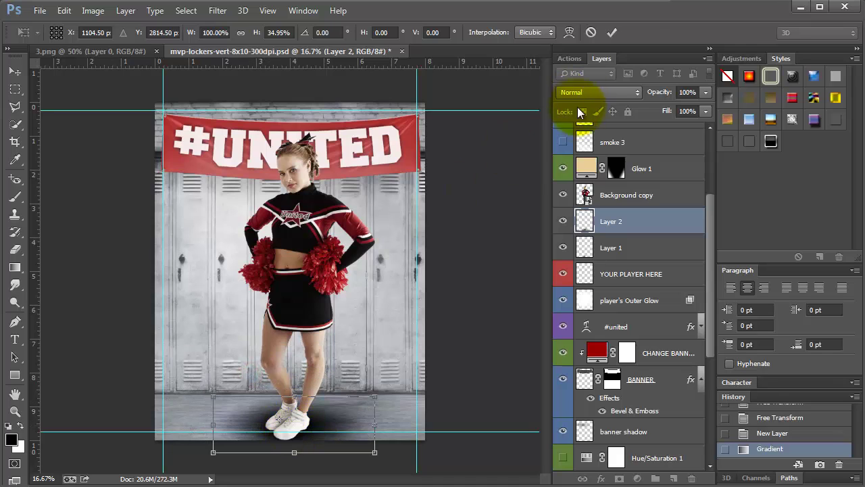
pyautogui.press('Return')
# Set Layer 2 to 33% opacity in Multiply mode
pyautogui.moveTo(661, 96); pyautogui.dragTo(615, 105)
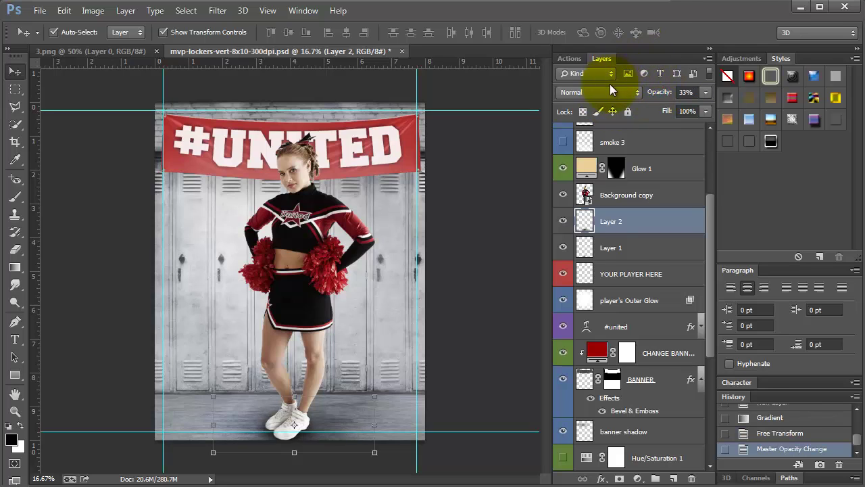
pyautogui.click(598, 92)
pyautogui.click(574, 149)
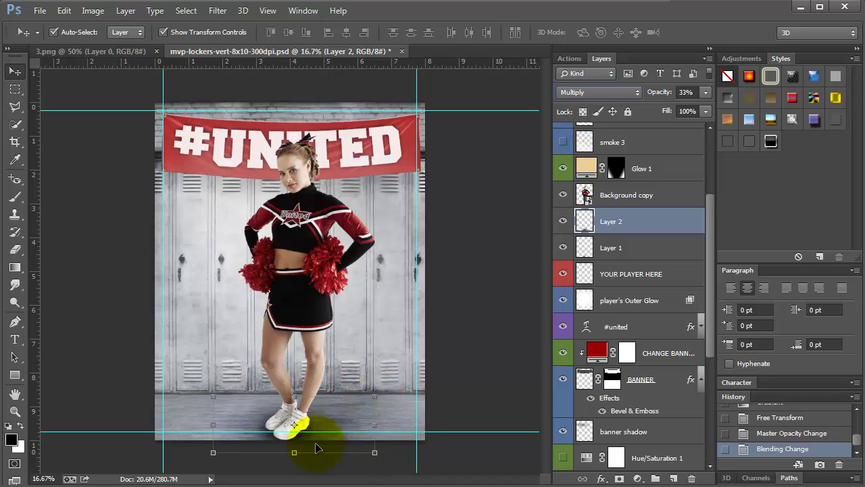
# Stretch Layer 1's shadow taller, then toggle both shadow layers to compare them
pyautogui.click(615, 249)
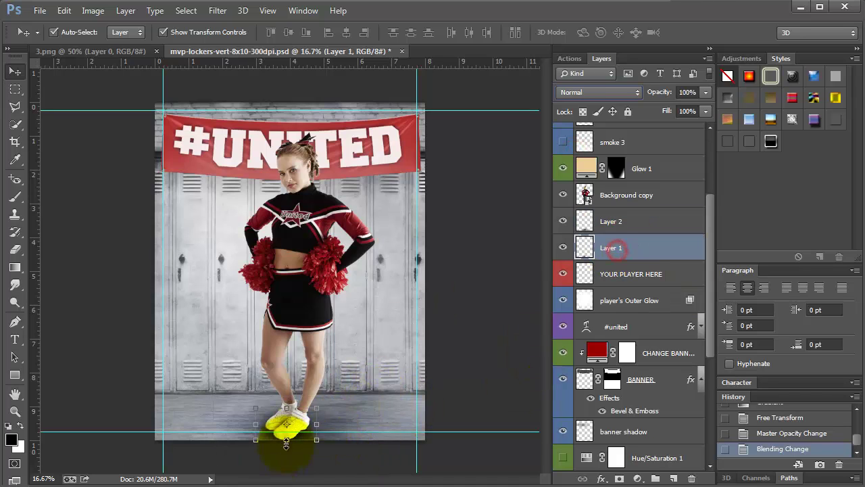
pyautogui.moveTo(287, 437); pyautogui.dragTo(286, 439)
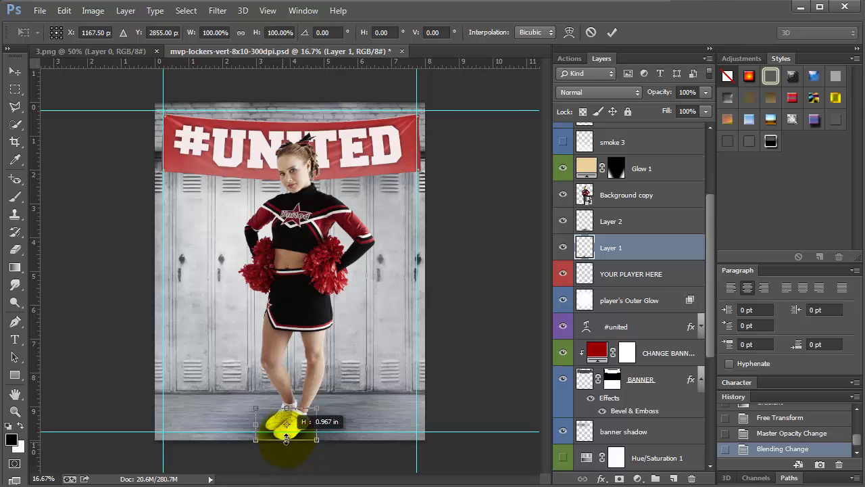
pyautogui.press('Return')
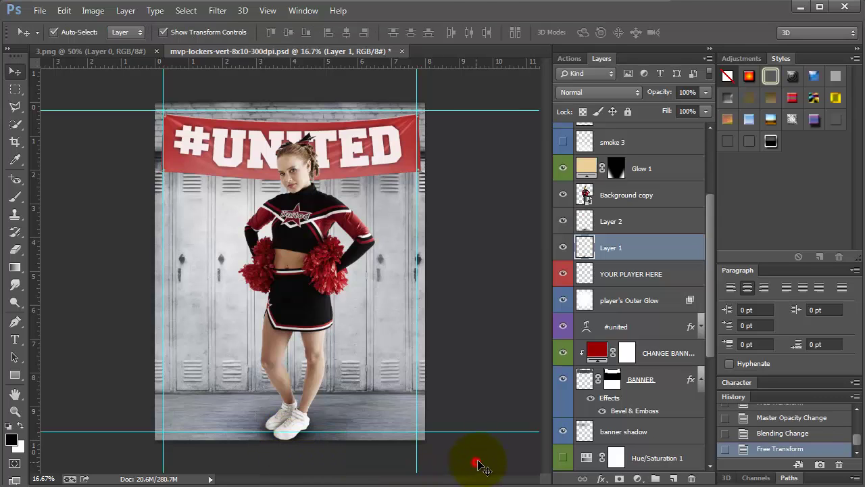
pyautogui.click(477, 465)
pyautogui.click(574, 224)
pyautogui.click(563, 248)
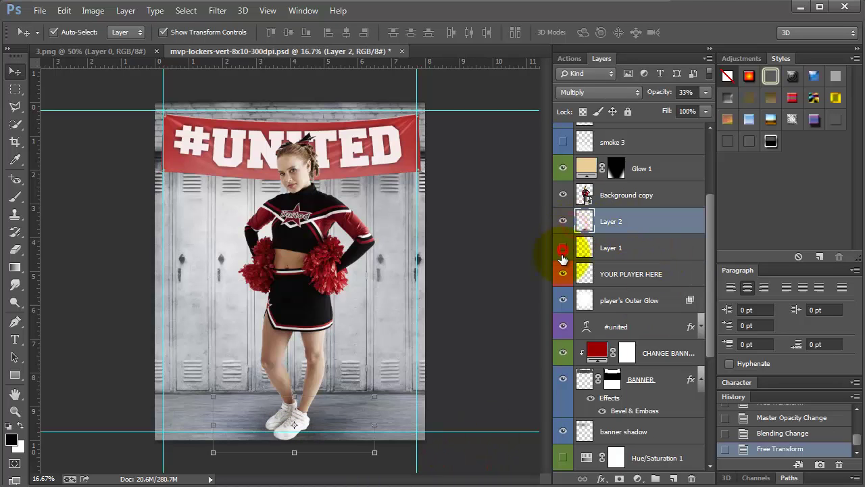
pyautogui.click(562, 223)
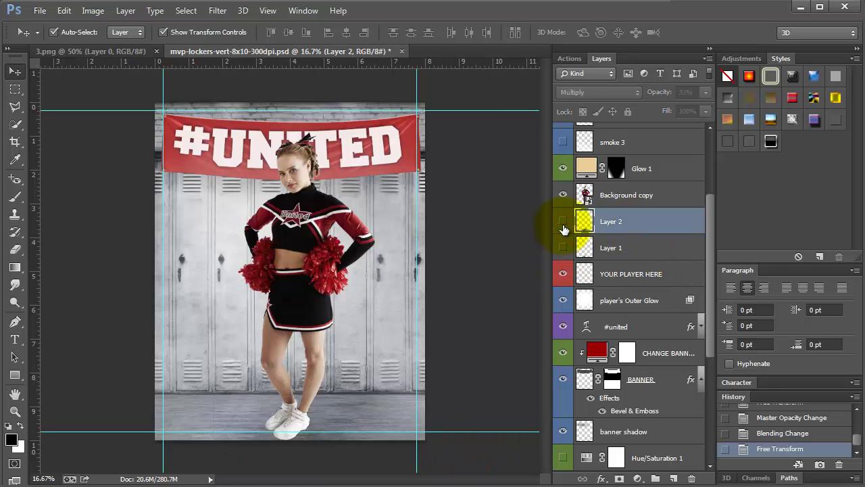
pyautogui.click(562, 221)
pyautogui.click(562, 248)
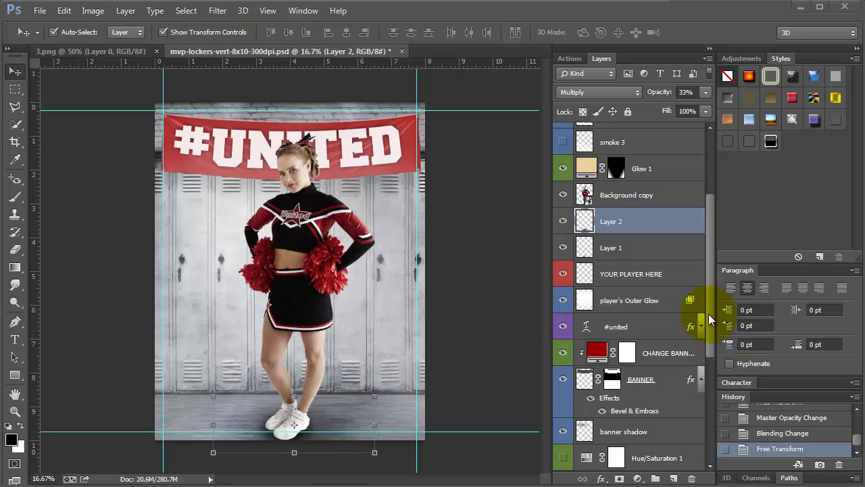
# Briefly toggle Brightness/Contrast and hide the Photo Filter 1 adjustment
pyautogui.click(709, 143)
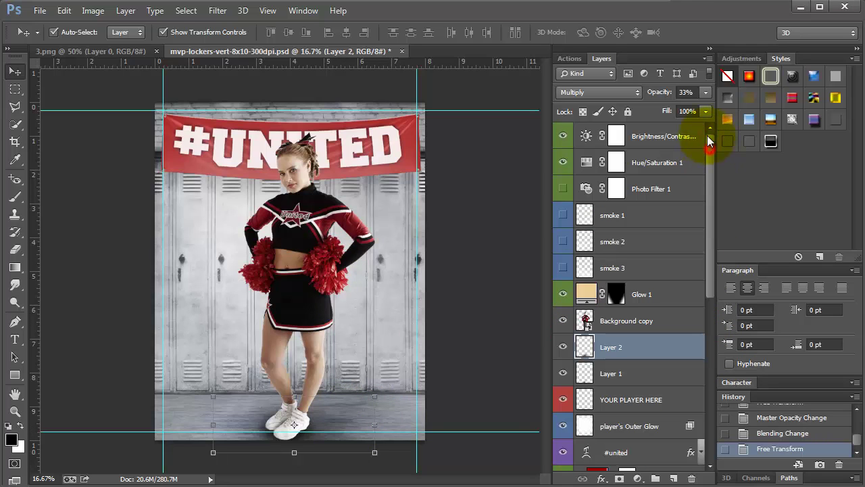
pyautogui.click(562, 137)
pyautogui.click(562, 137)
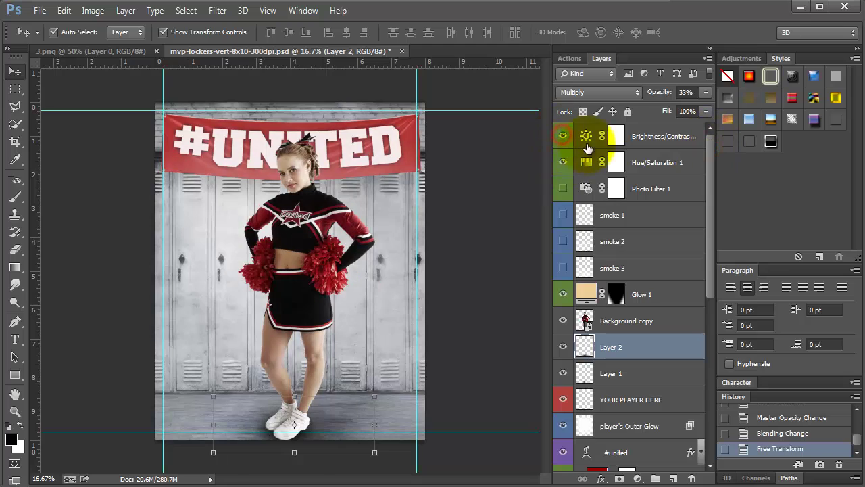
pyautogui.click(676, 130)
pyautogui.click(634, 172)
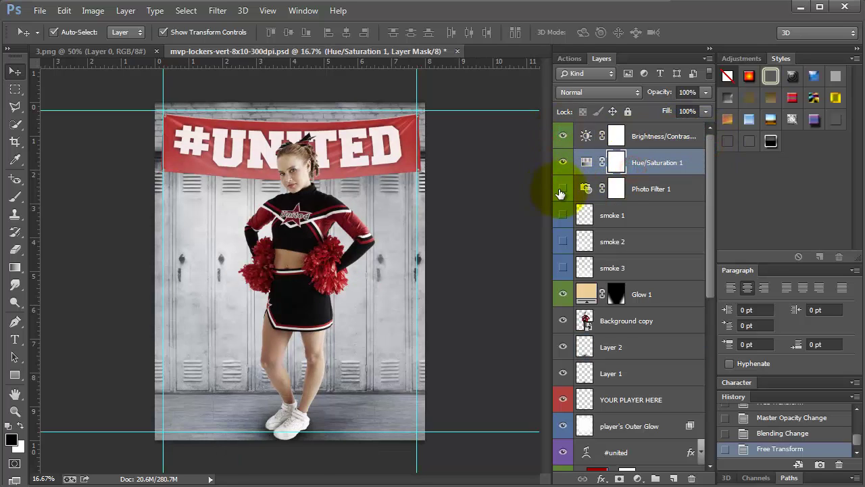
pyautogui.click(561, 190)
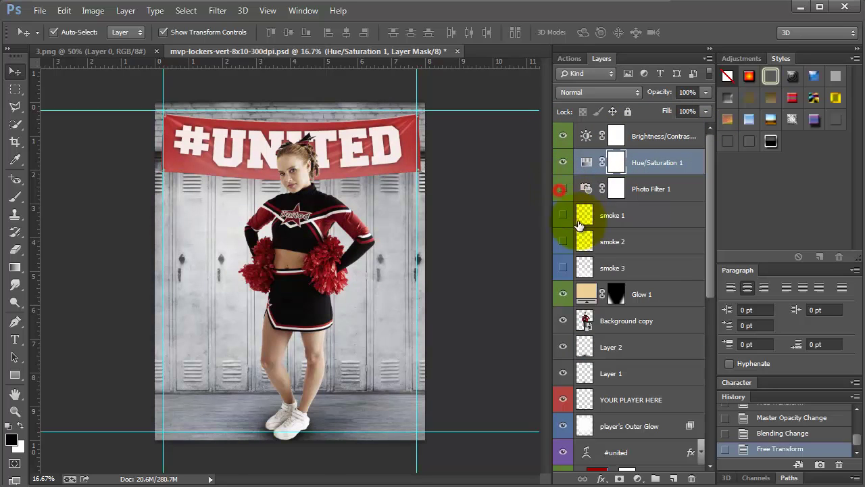
# Hide the lower Hue/Saturation 1, Curves light and spotlight layers
pyautogui.scroll(-10, 589, 264)
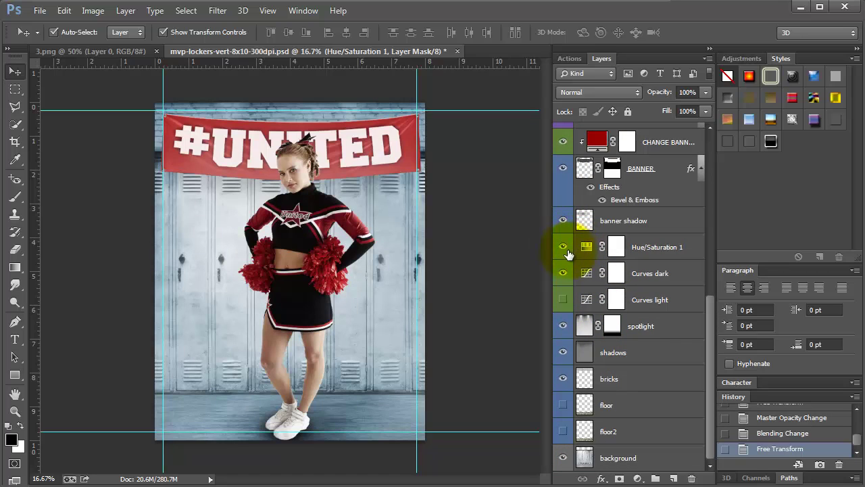
pyautogui.click(563, 249)
pyautogui.click(564, 301)
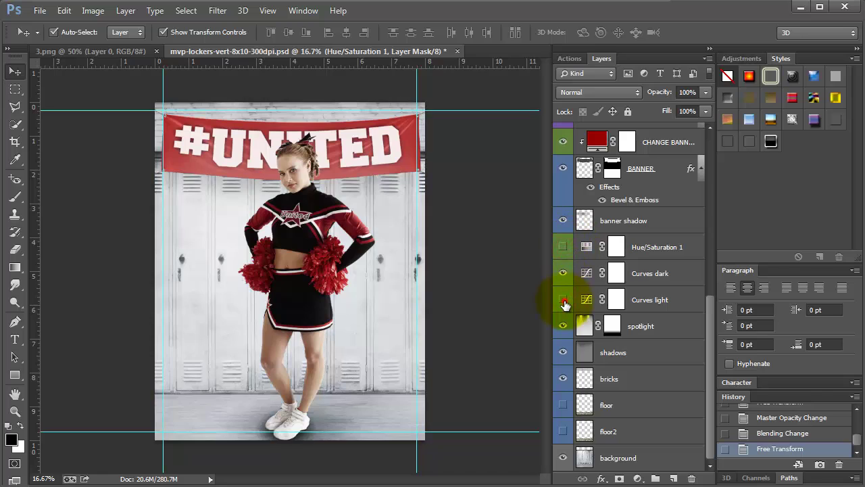
pyautogui.click(565, 301)
pyautogui.click(564, 301)
pyautogui.click(565, 302)
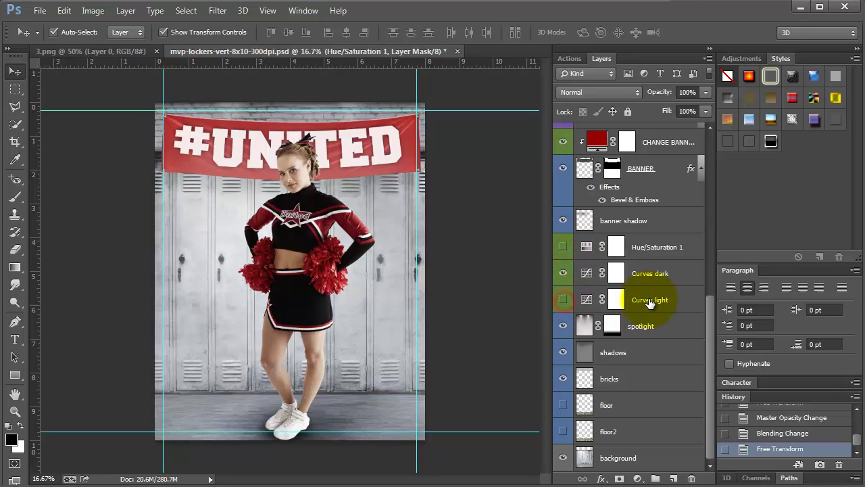
pyautogui.click(647, 299)
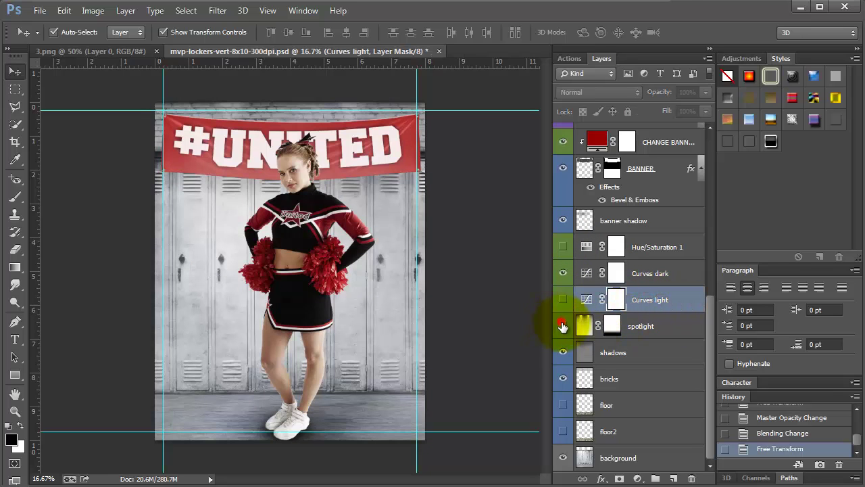
pyautogui.click(562, 327)
# Briefly toggle the shadows and background layers to compare, leaving both visible
pyautogui.click(563, 351)
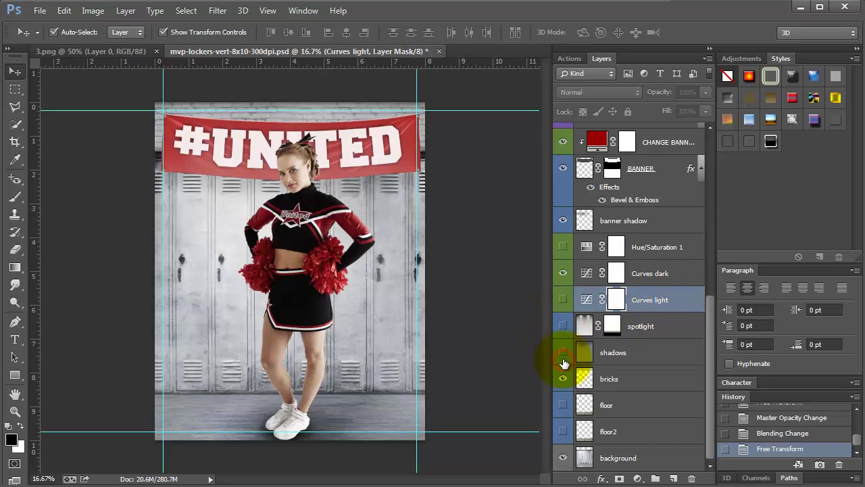
pyautogui.click(563, 352)
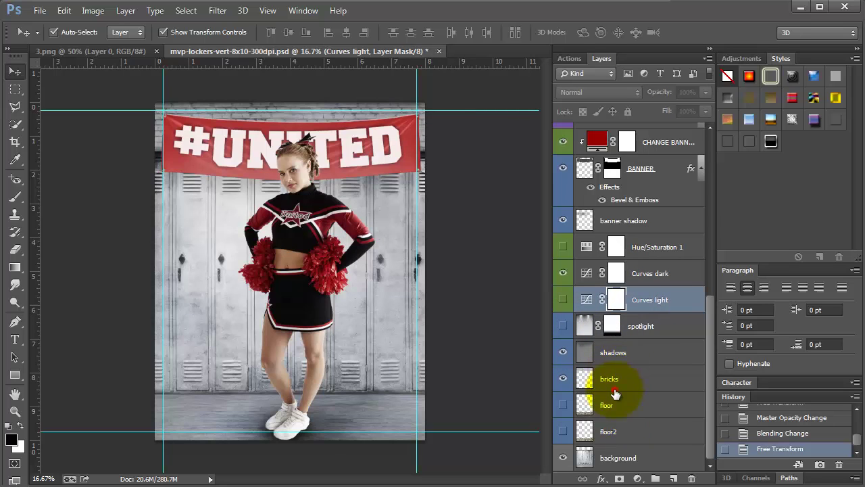
pyautogui.click(609, 383)
pyautogui.click(609, 453)
pyautogui.click(562, 458)
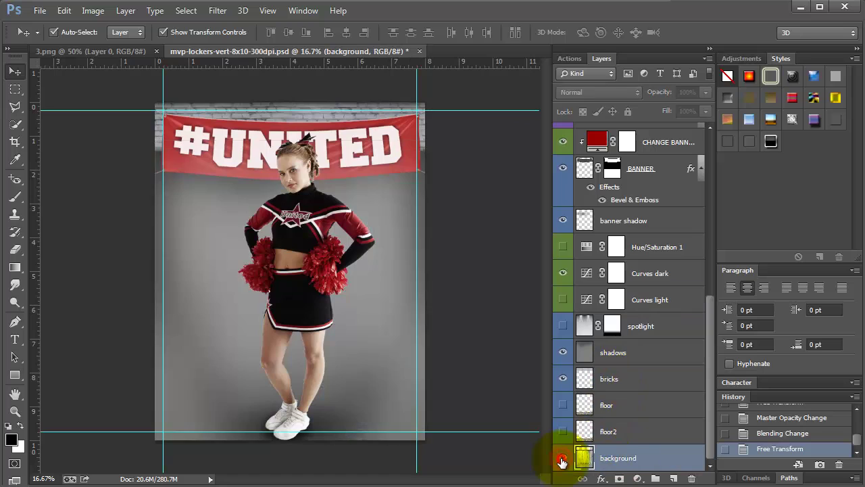
pyautogui.click(562, 458)
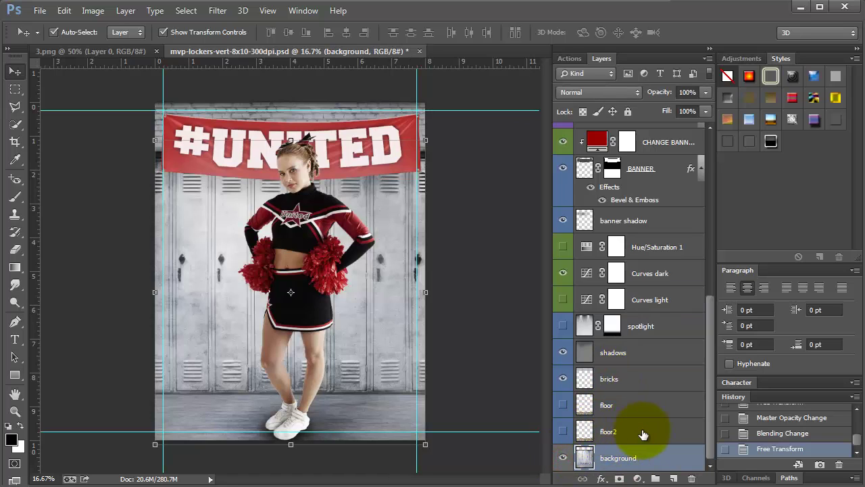